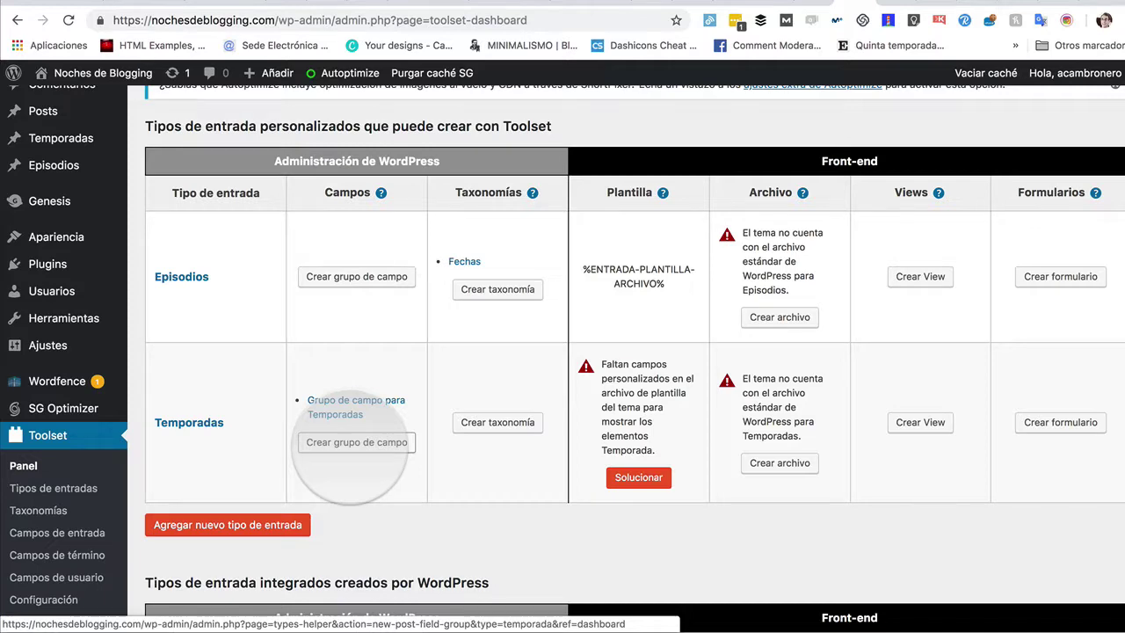
# - Open the field group for Temporadas and view the field types available for a new field
pyautogui.click(345, 402)
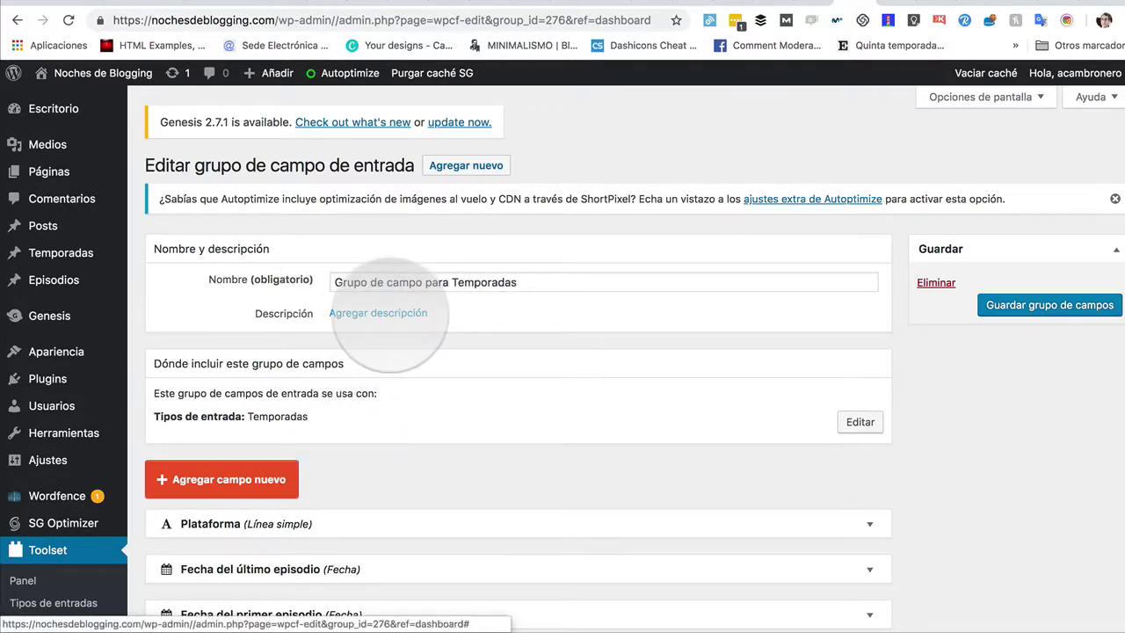
pyautogui.scroll(-3, 384, 431)
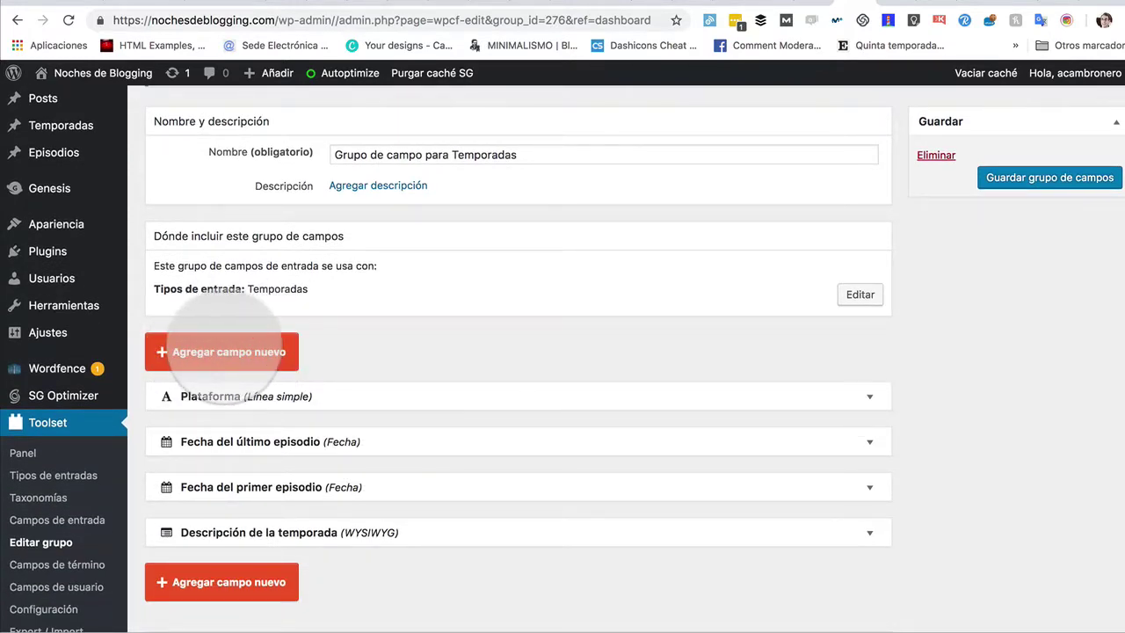
pyautogui.click(252, 343)
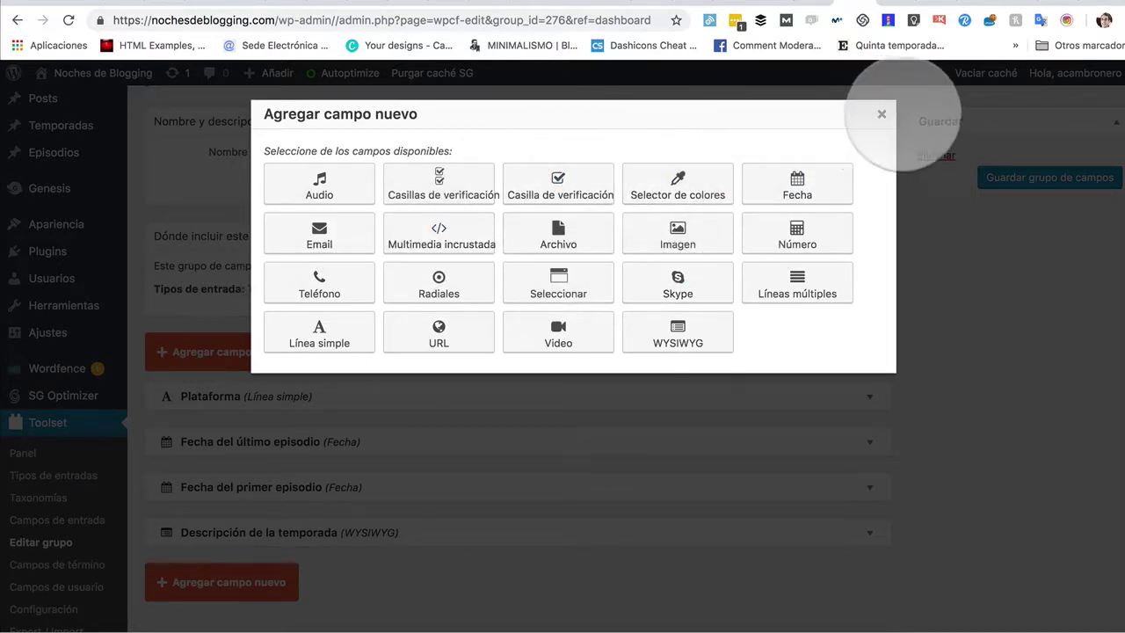
pyautogui.click(882, 114)
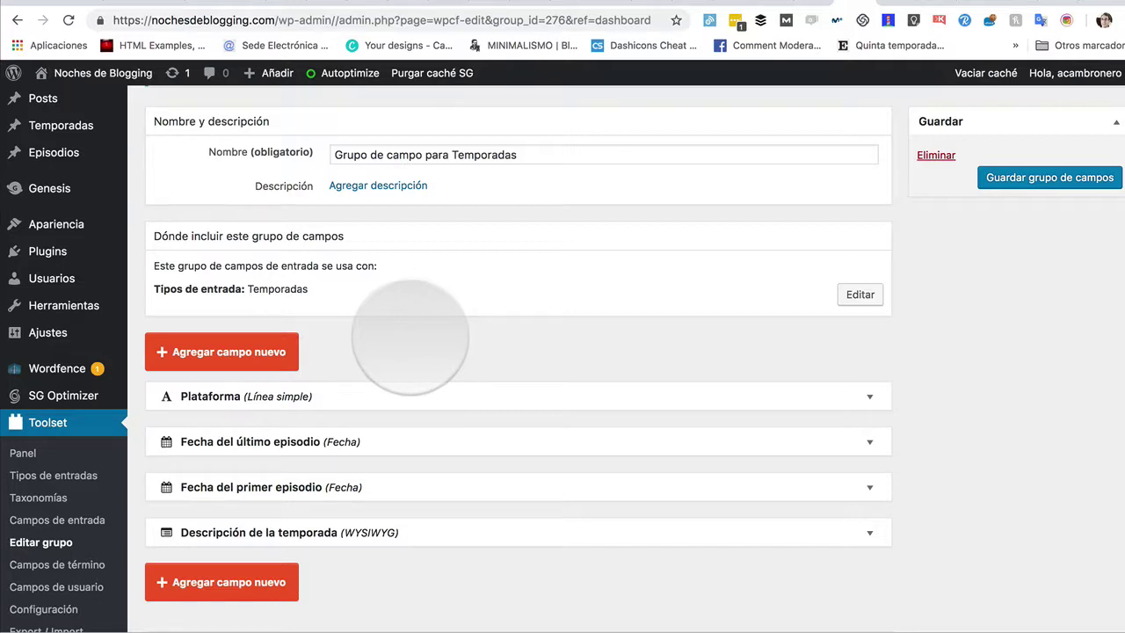
# - Expand the Plataforma field in the Temporadas field group and examine its settings
pyautogui.scroll(-2, 409, 334)
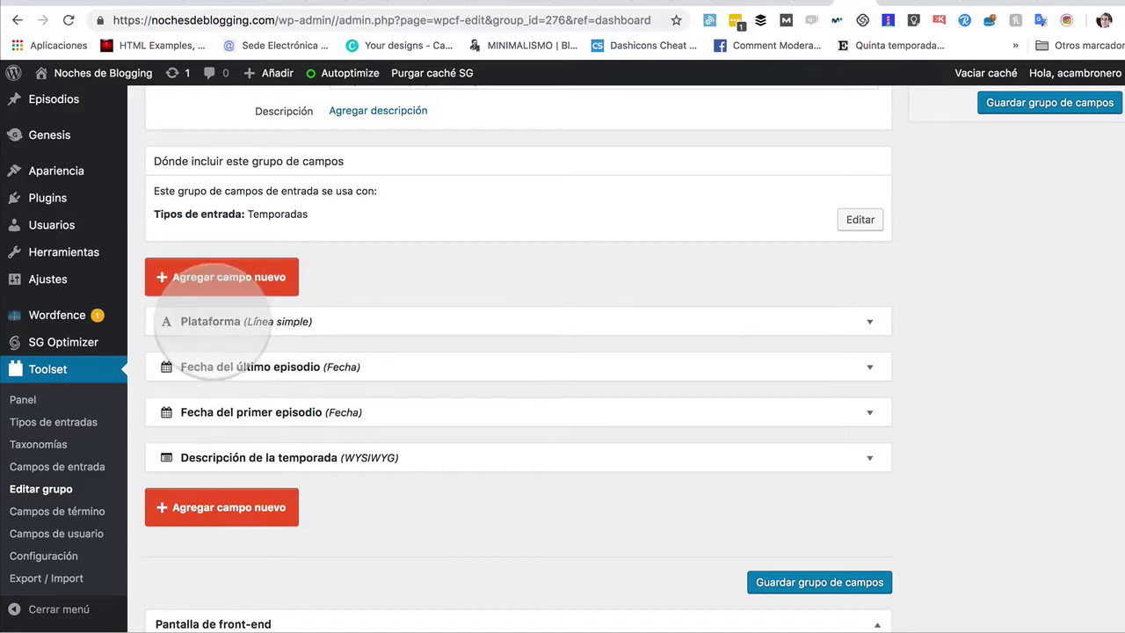
pyautogui.click(233, 321)
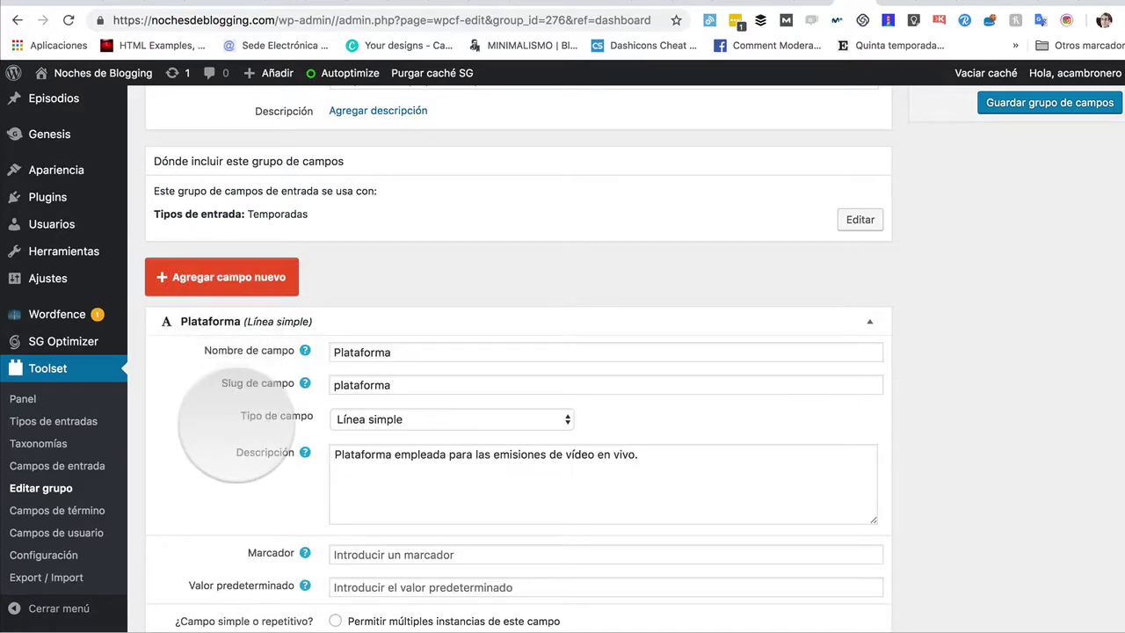
pyautogui.scroll(-2, 236, 424)
pyautogui.scroll(-1, 235, 424)
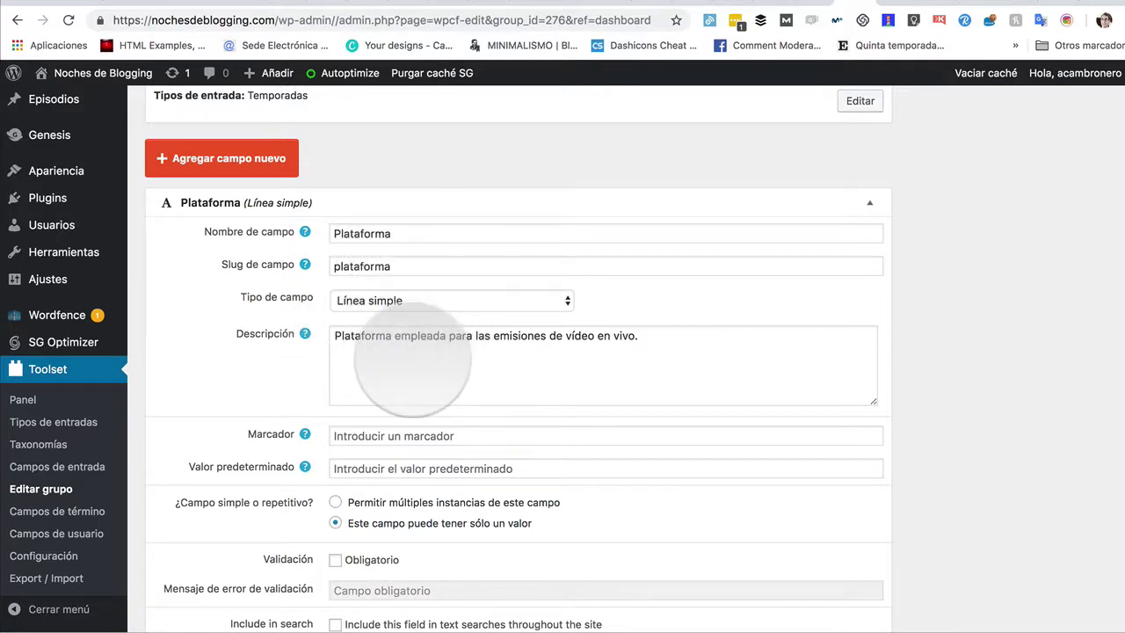
pyautogui.scroll(-3, 413, 359)
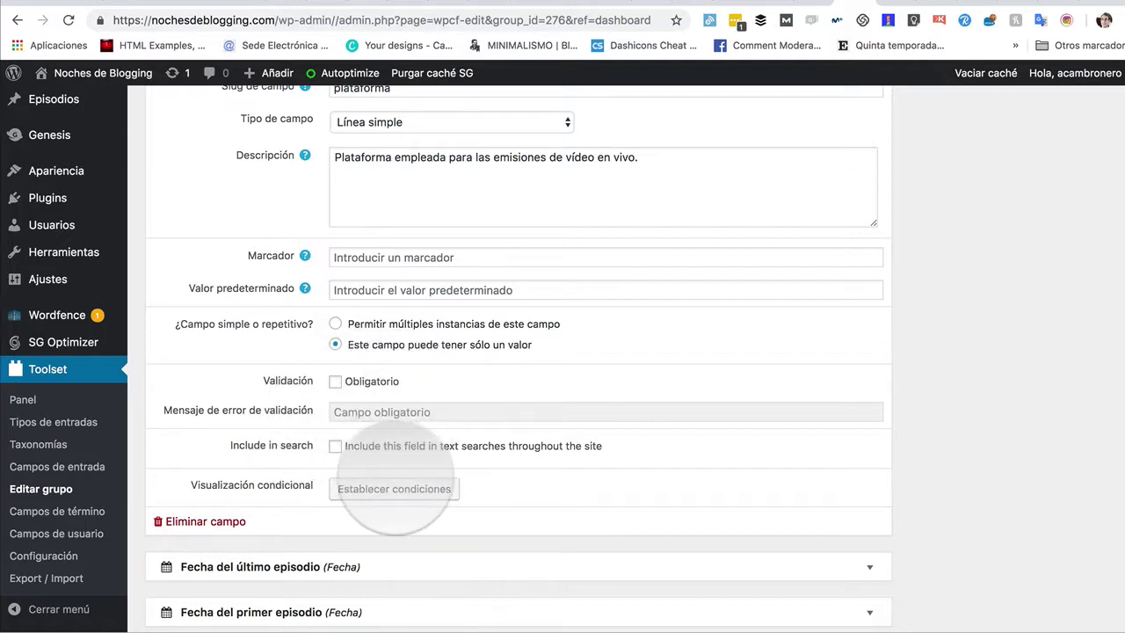
pyautogui.scroll(2, 378, 418)
pyautogui.scroll(3, 385, 439)
pyautogui.scroll(-7, 451, 427)
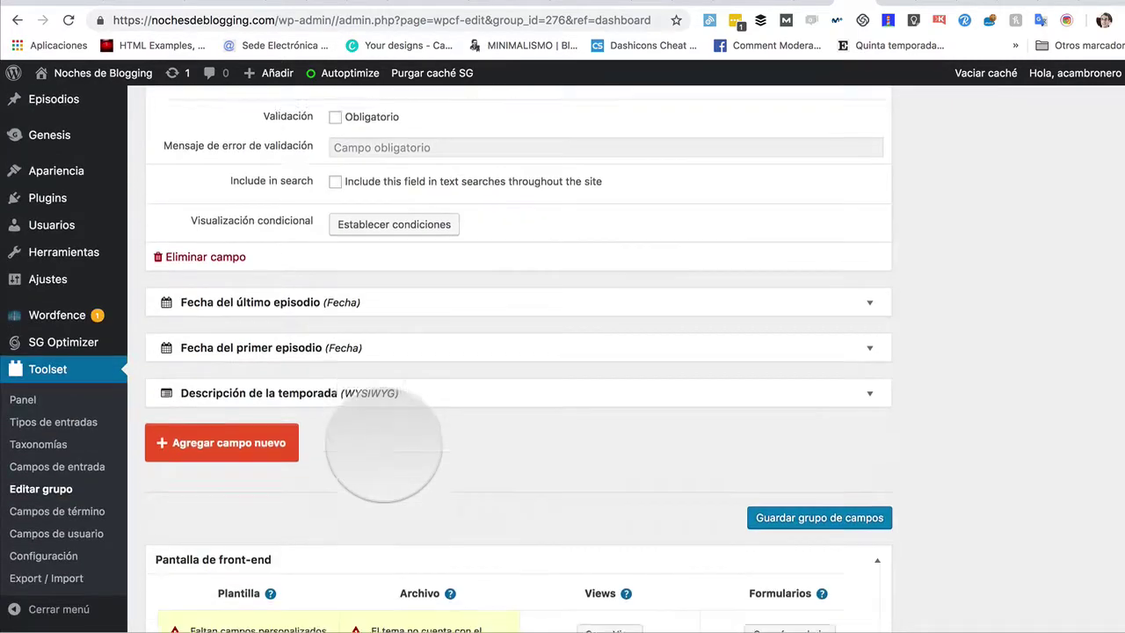
# - Expand the Fecha del último episodio field and examine its date, repetition and validation settings
pyautogui.scroll(1, 377, 478)
pyautogui.scroll(-2, 377, 296)
pyautogui.click(275, 247)
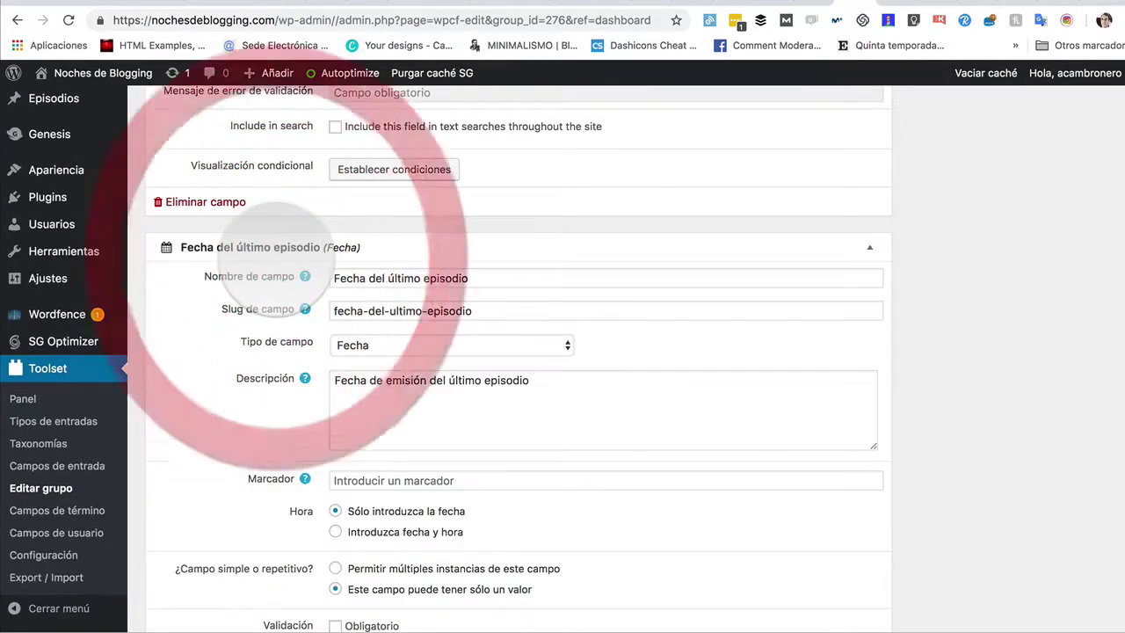
pyautogui.scroll(-3, 334, 378)
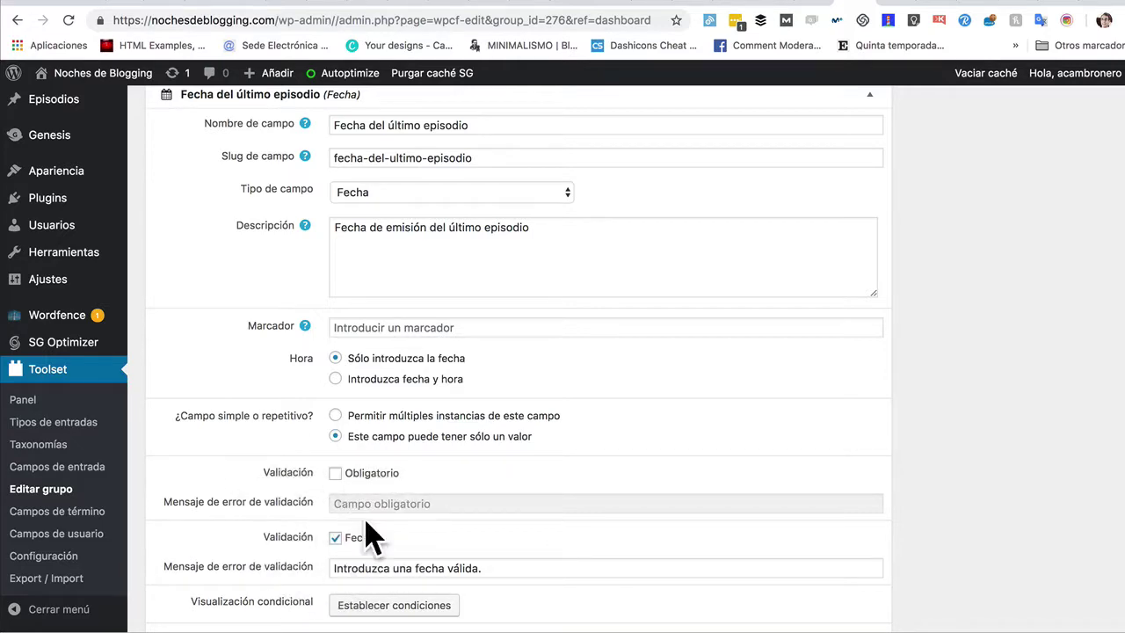
pyautogui.scroll(3, 475, 396)
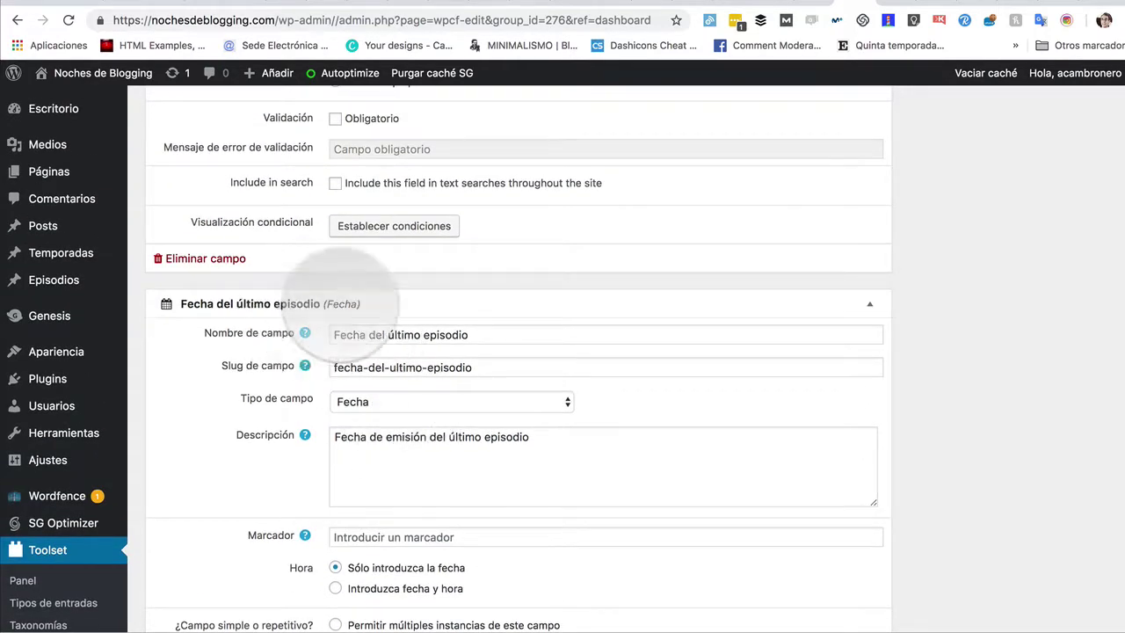
pyautogui.scroll(-4, 299, 430)
pyautogui.scroll(2, 255, 189)
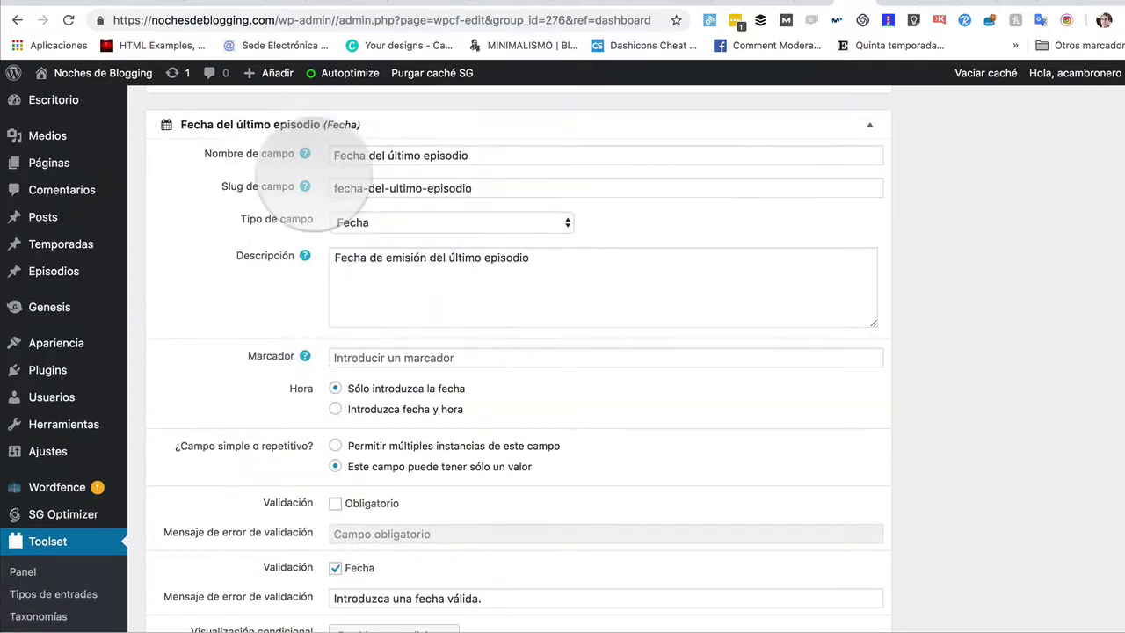
pyautogui.scroll(-7, 302, 377)
pyautogui.scroll(2, 290, 373)
pyautogui.scroll(1, 290, 374)
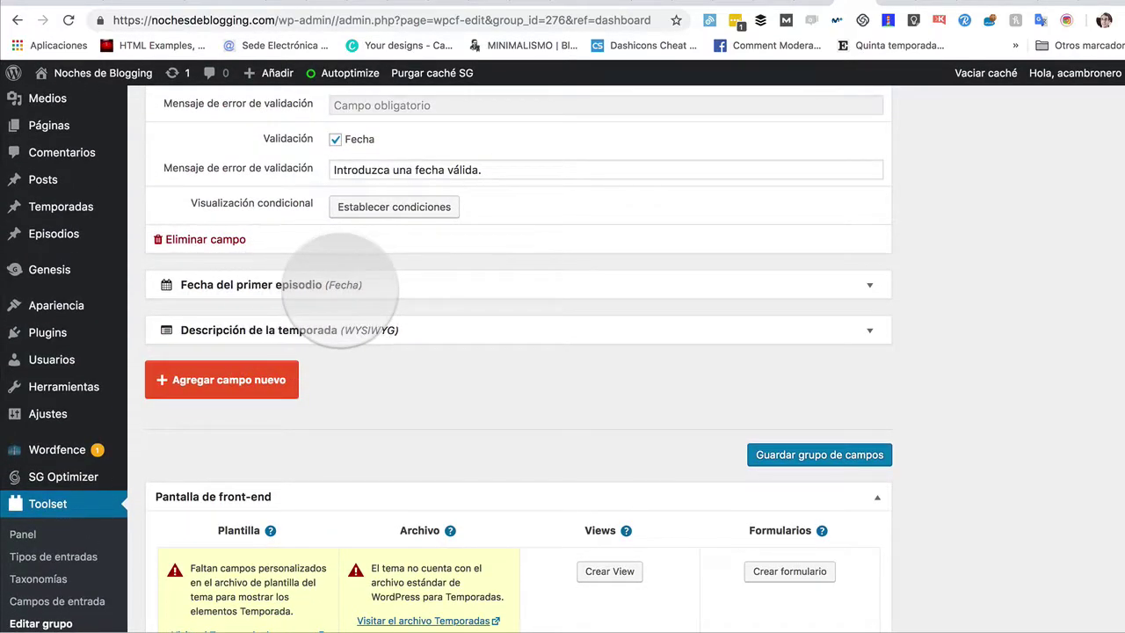
# - Expand the Descripción de la temporada field and examine its WYSIWYG settings
pyautogui.click(264, 329)
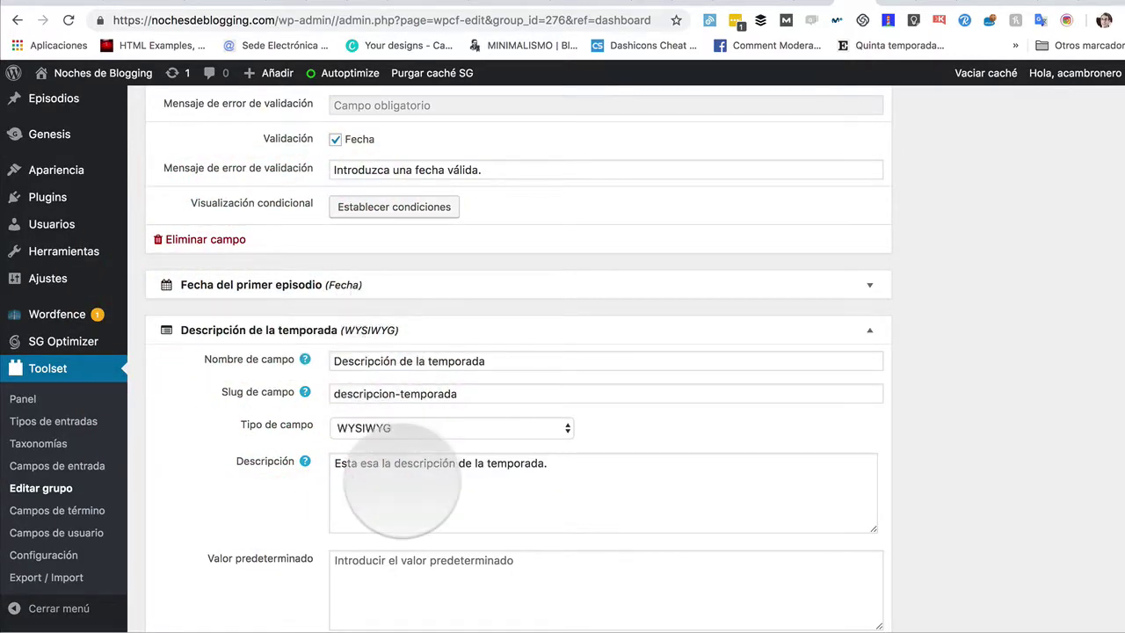
pyautogui.scroll(-5, 378, 492)
pyautogui.scroll(2, 402, 480)
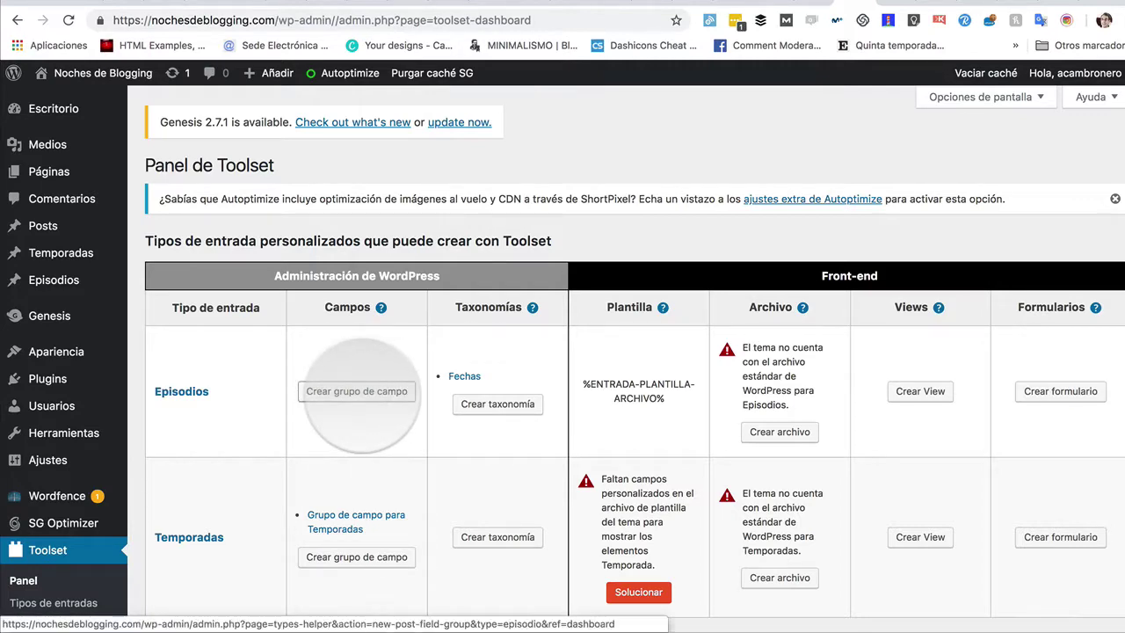
# - Create a field group for the Episodios post type and view the field types it offers, without adding a field
pyautogui.click(357, 391)
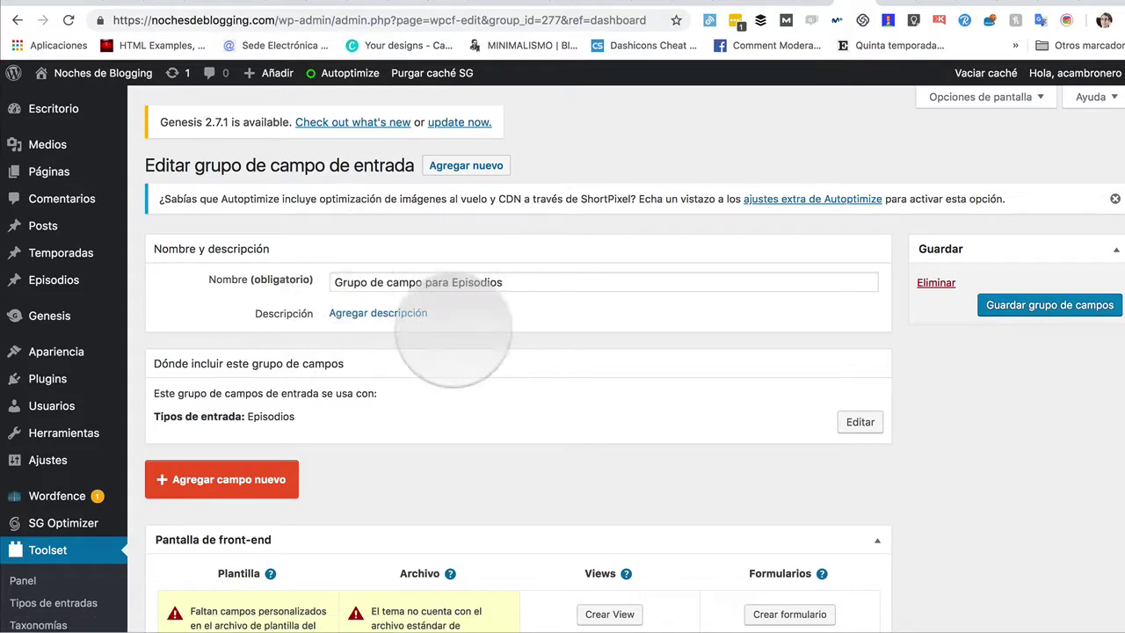
pyautogui.scroll(-3, 410, 336)
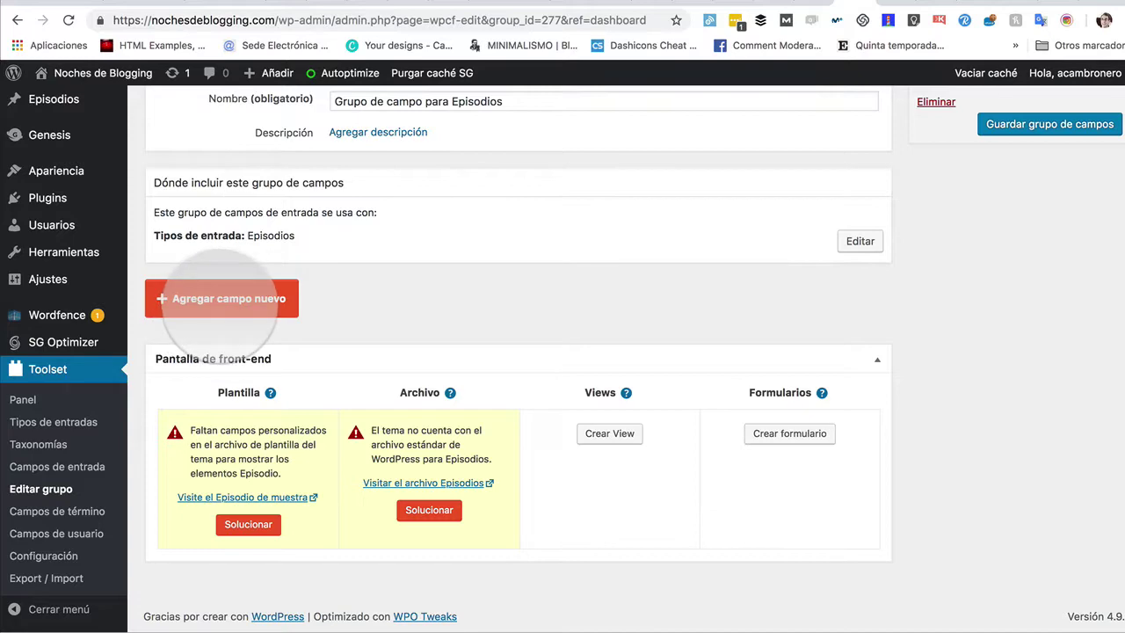
pyautogui.scroll(3, 222, 299)
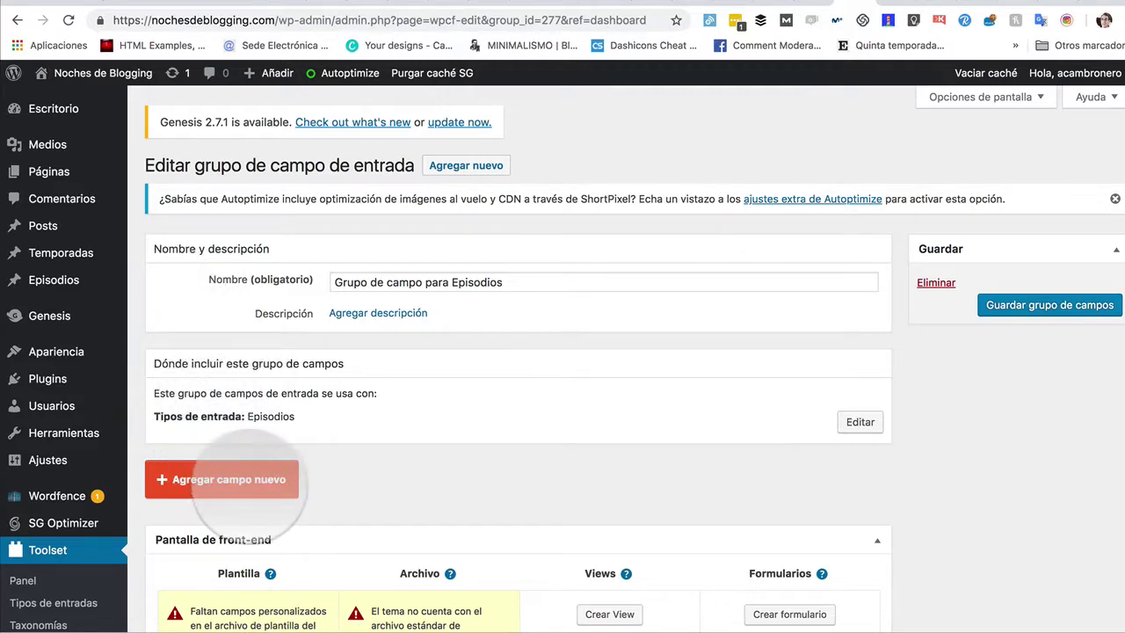
pyautogui.click(253, 478)
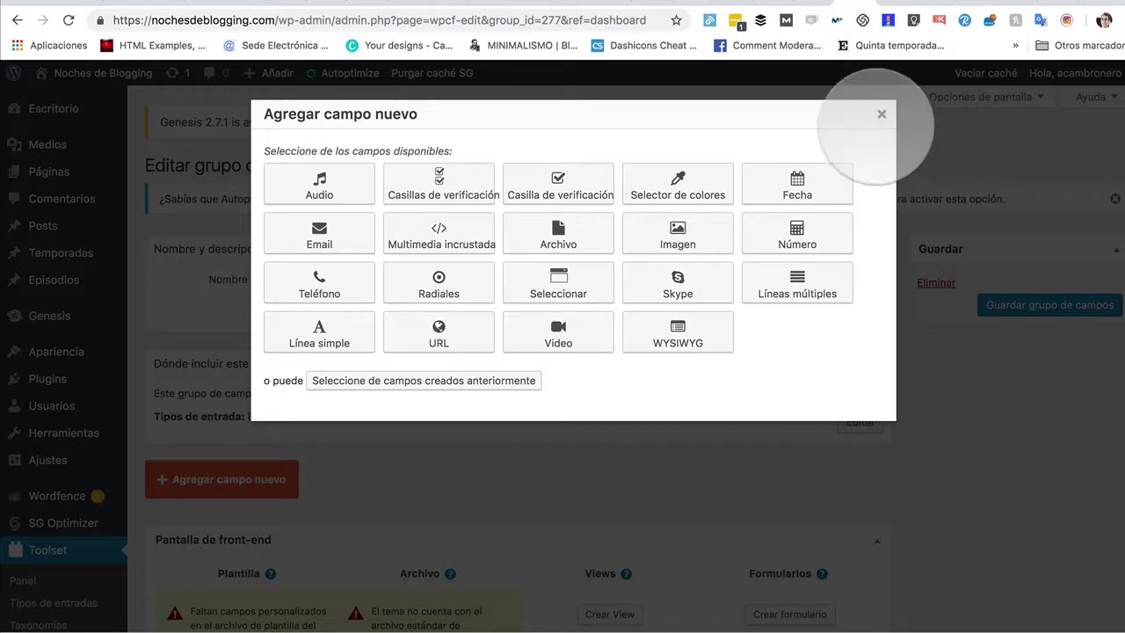
pyautogui.click(882, 115)
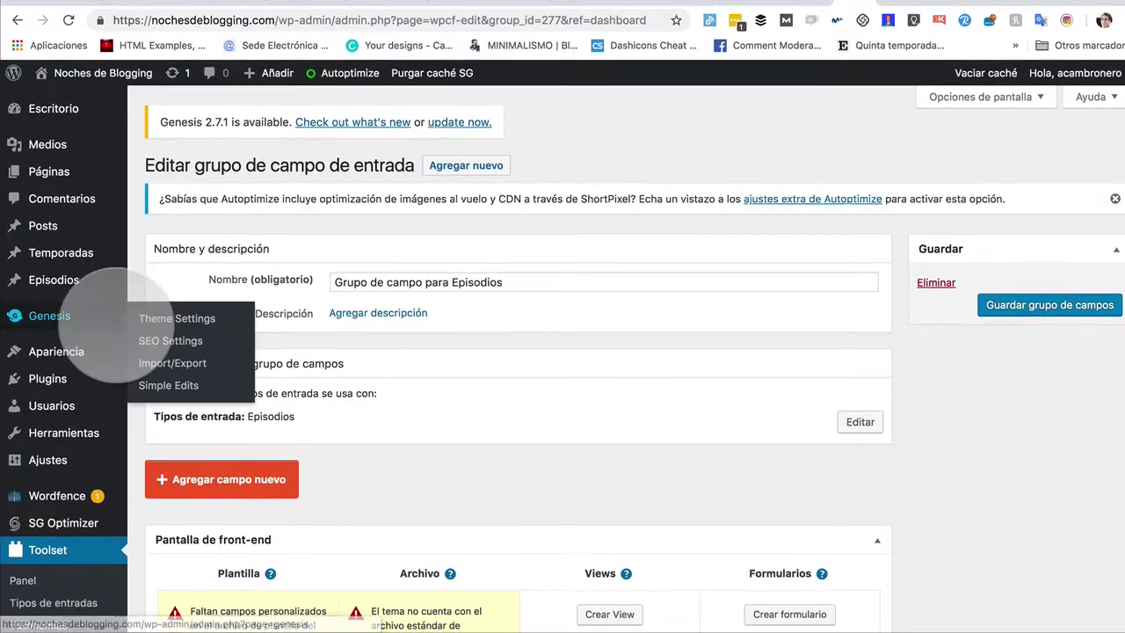
# - Open the Temporada 5 entry for editing and examine its custom fields in the Temporadas field group
pyautogui.moveTo(99, 279)
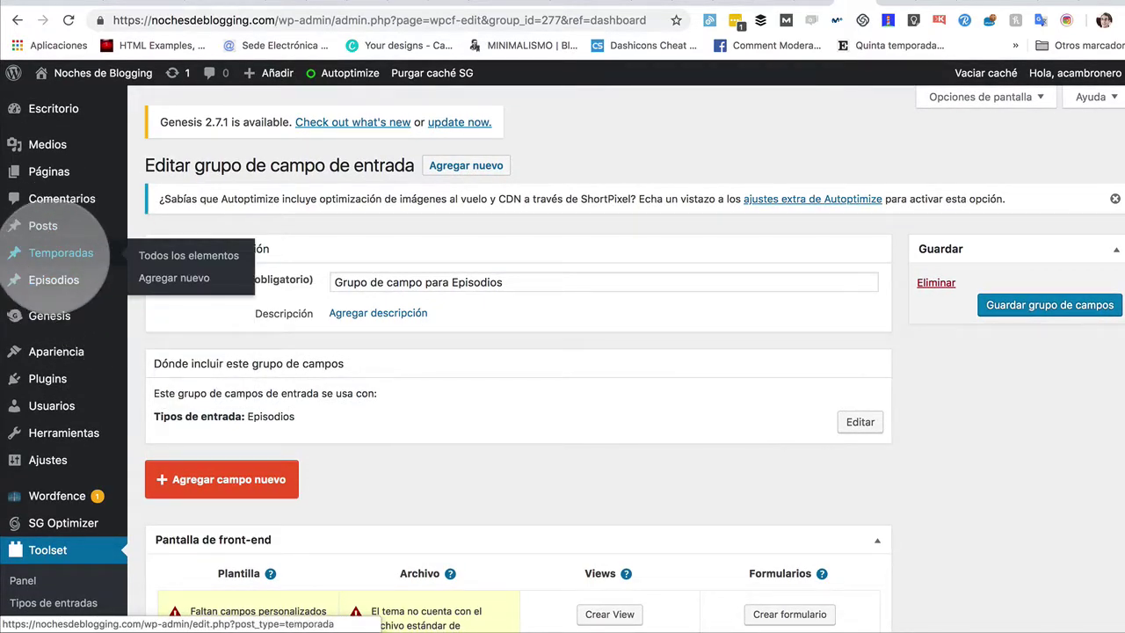
pyautogui.click(56, 253)
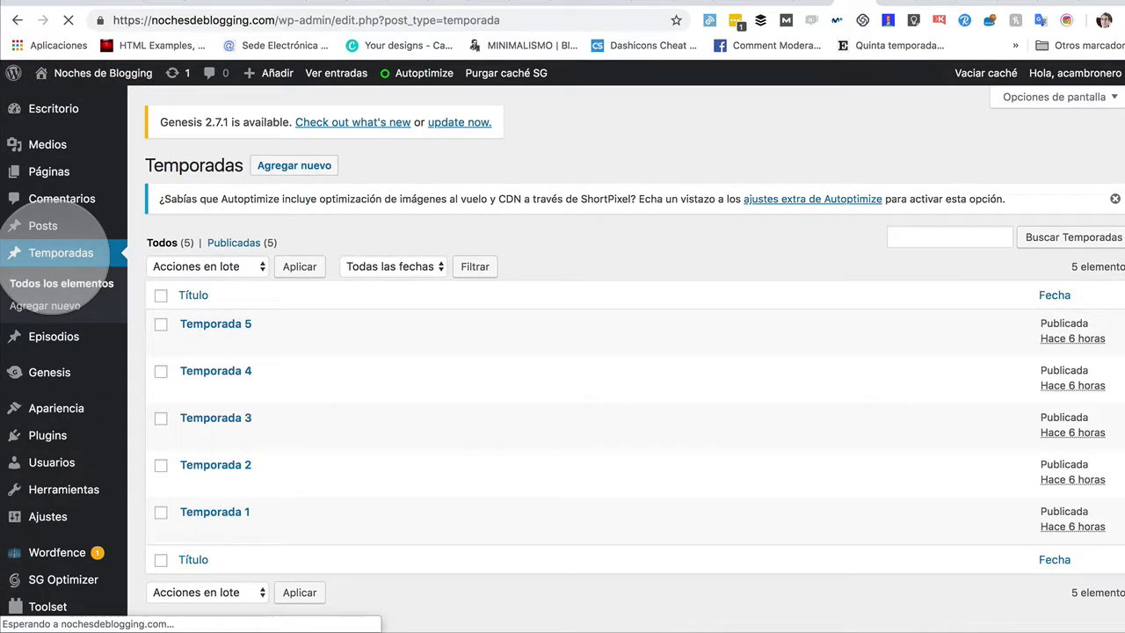
pyautogui.moveTo(326, 334)
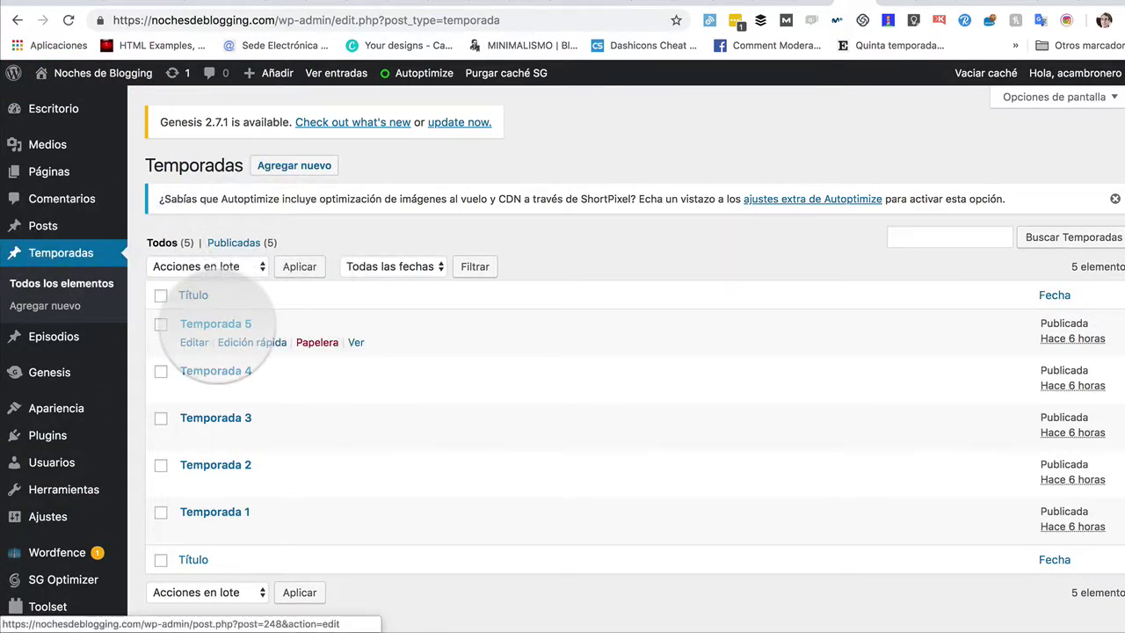
pyautogui.click(216, 325)
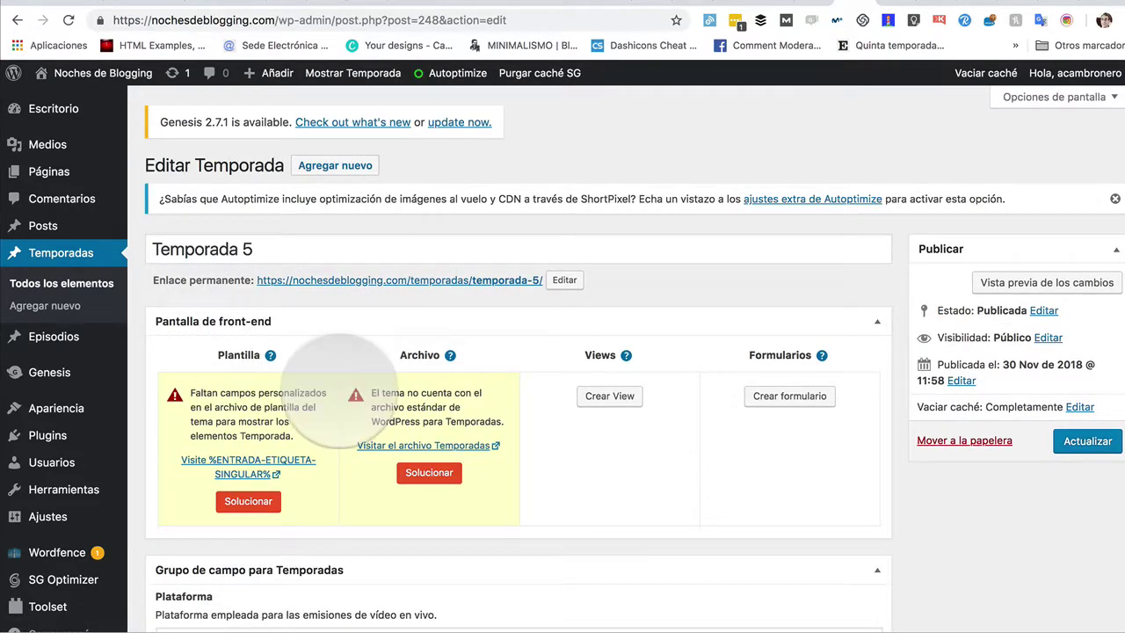
pyautogui.scroll(-2, 341, 387)
pyautogui.scroll(-5, 340, 391)
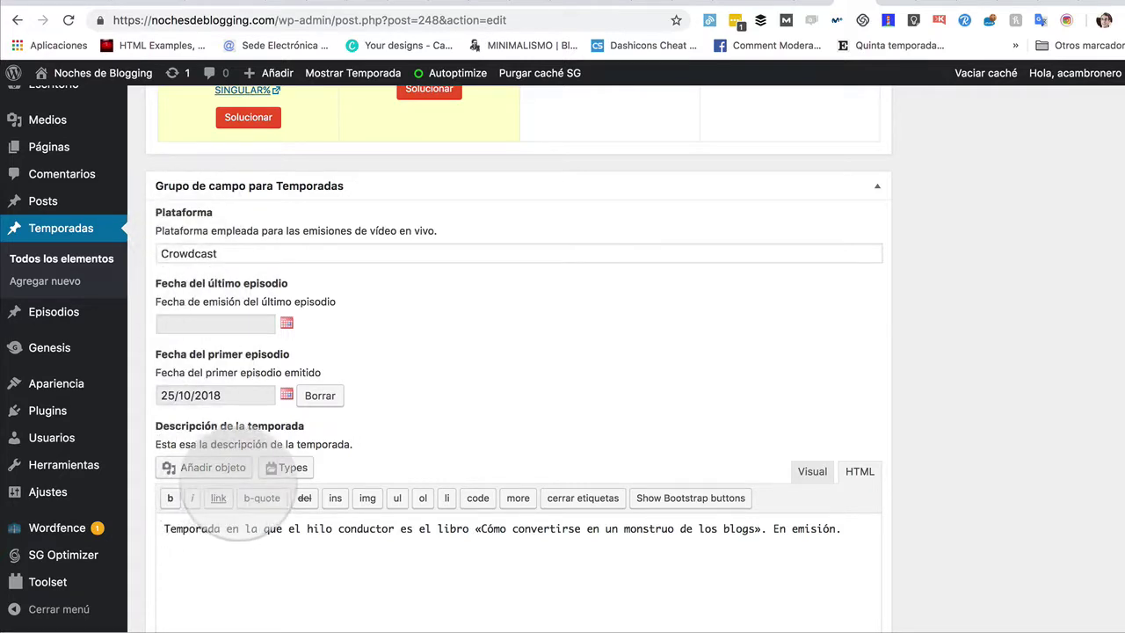
pyautogui.scroll(-1, 224, 498)
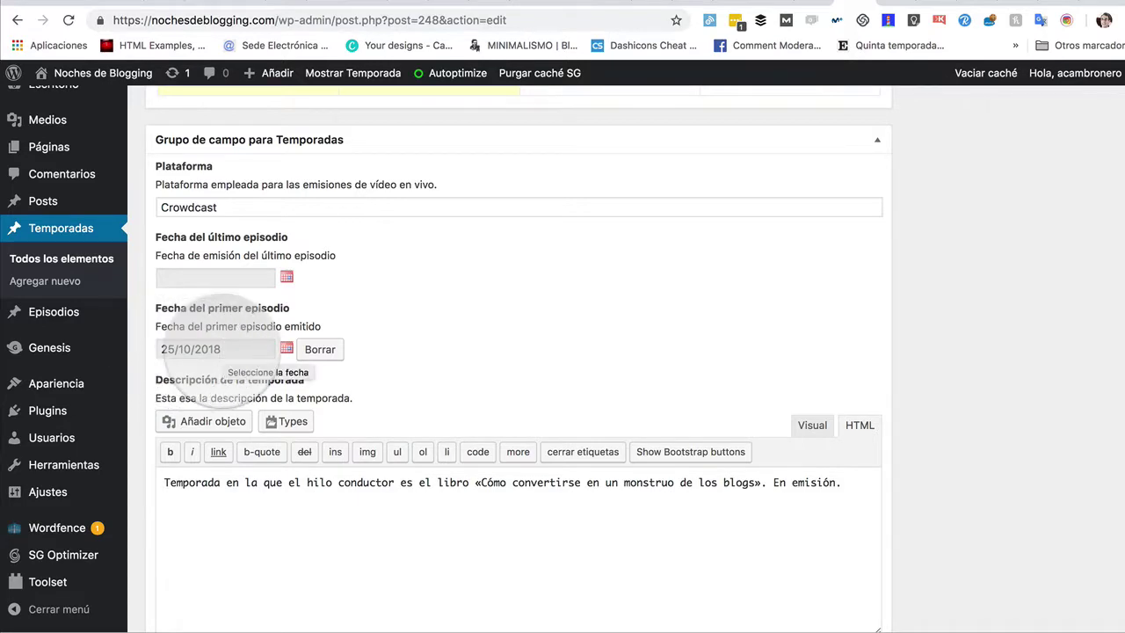
# - View the date picker of Fecha del primer episodio and the media library of the description editor, changing nothing
pyautogui.click(286, 349)
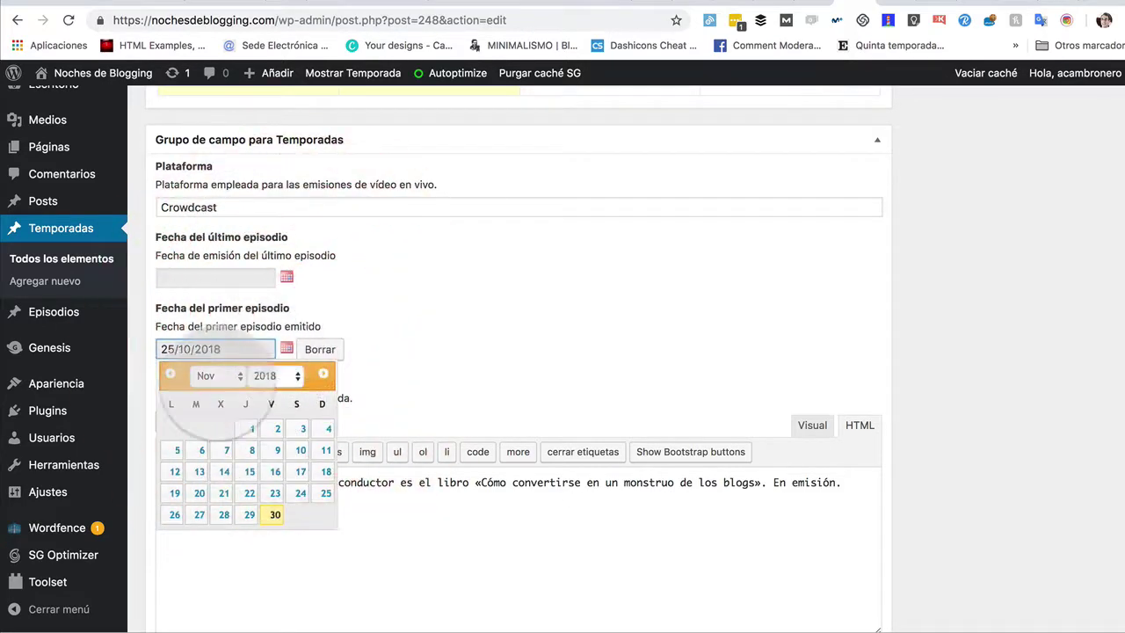
pyautogui.click(378, 334)
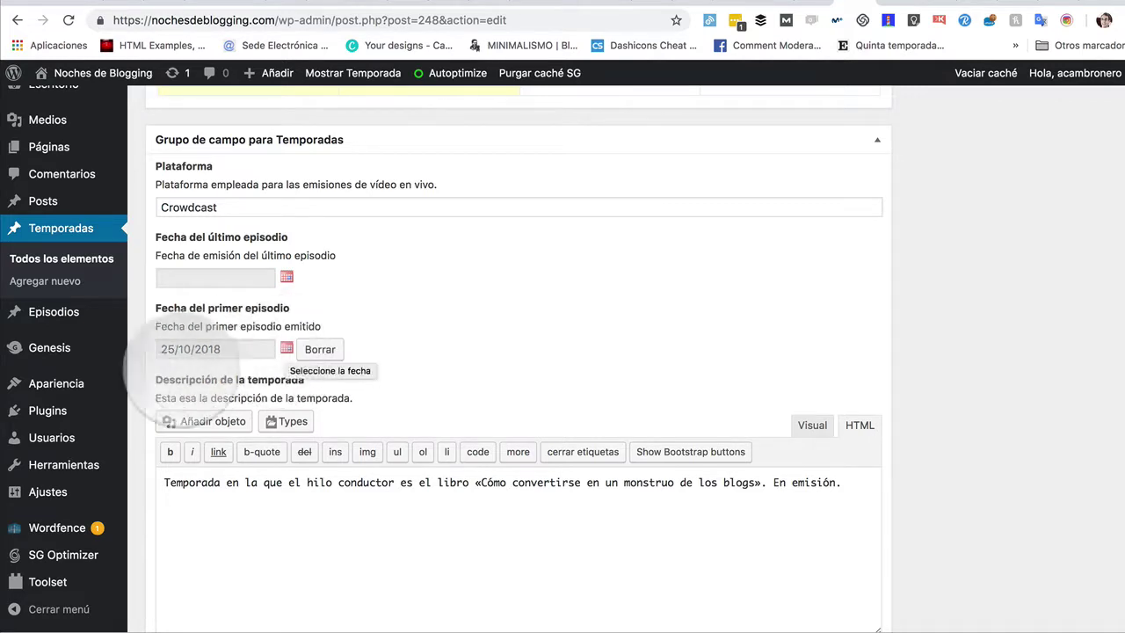
pyautogui.scroll(-3, 460, 528)
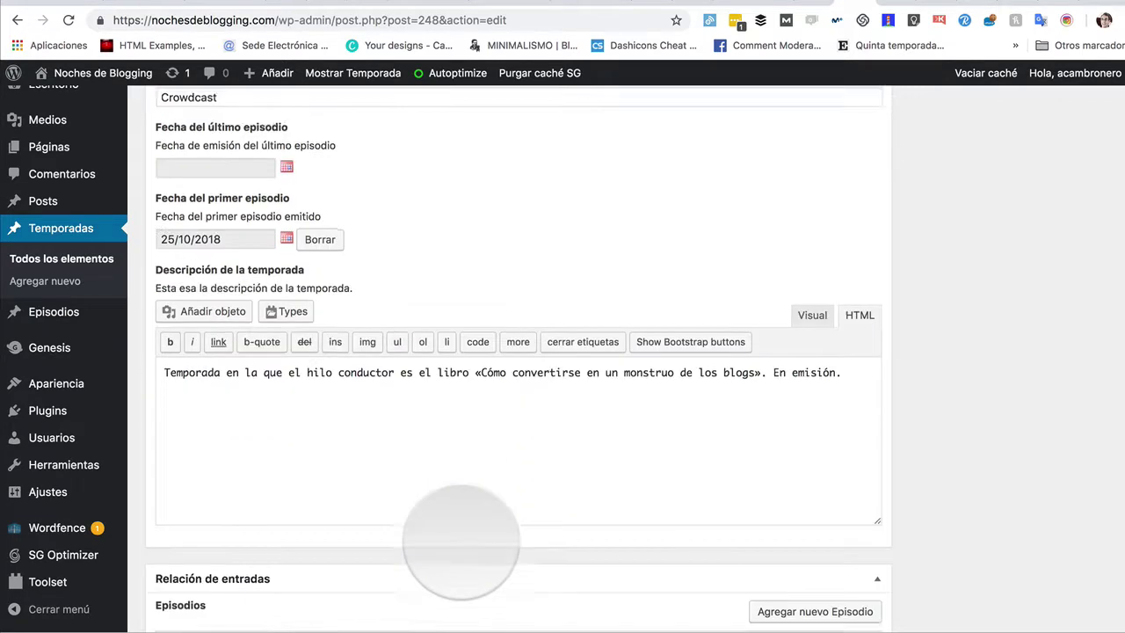
pyautogui.click(206, 272)
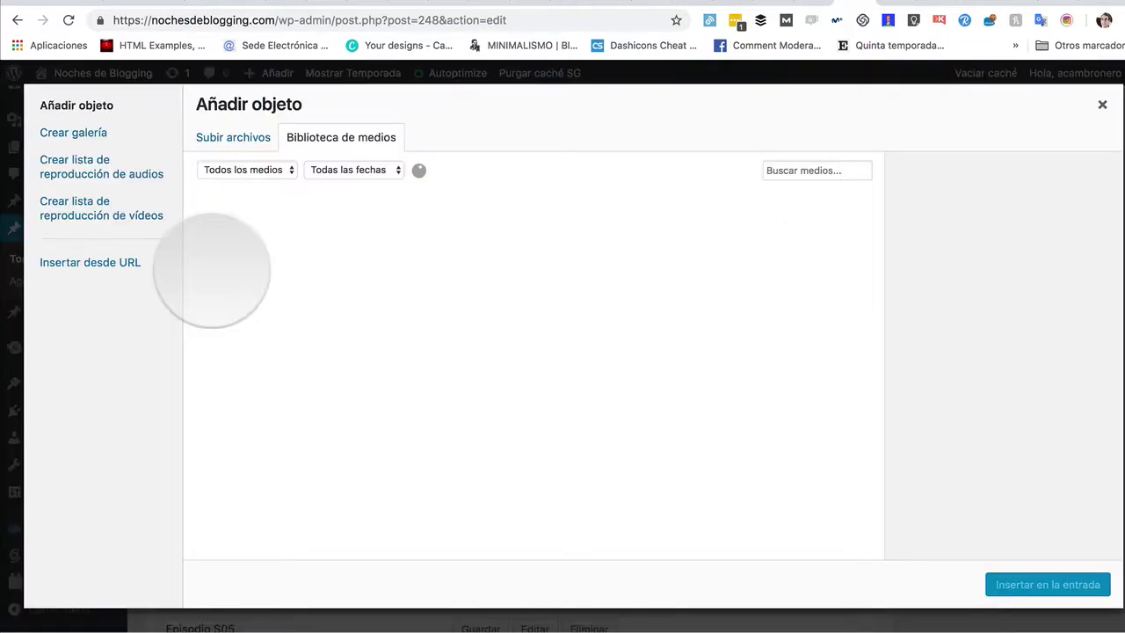
pyautogui.click(1103, 104)
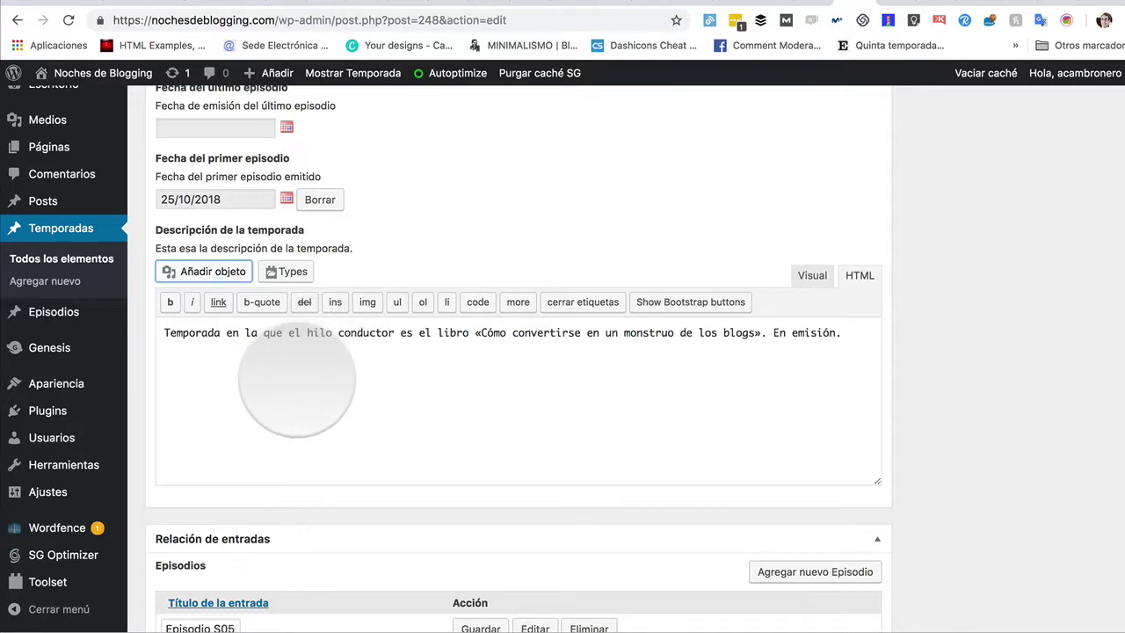
# - Review the Temporada 5 entry's fields and update the published entry
pyautogui.scroll(-1, 296, 380)
pyautogui.scroll(10, 296, 380)
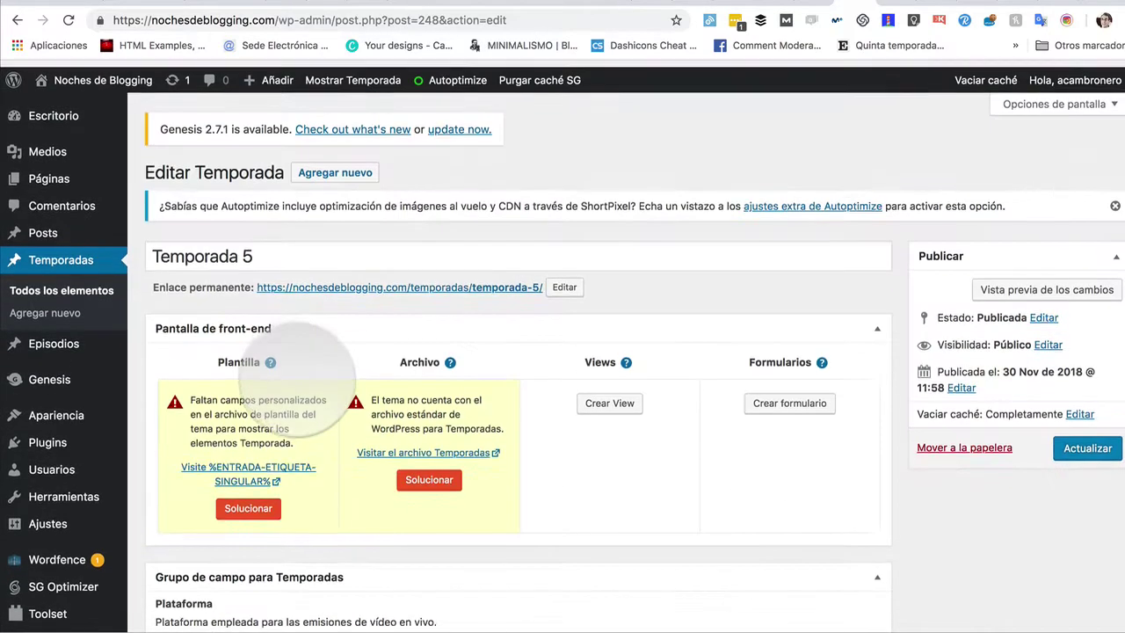
pyautogui.scroll(-5, 259, 251)
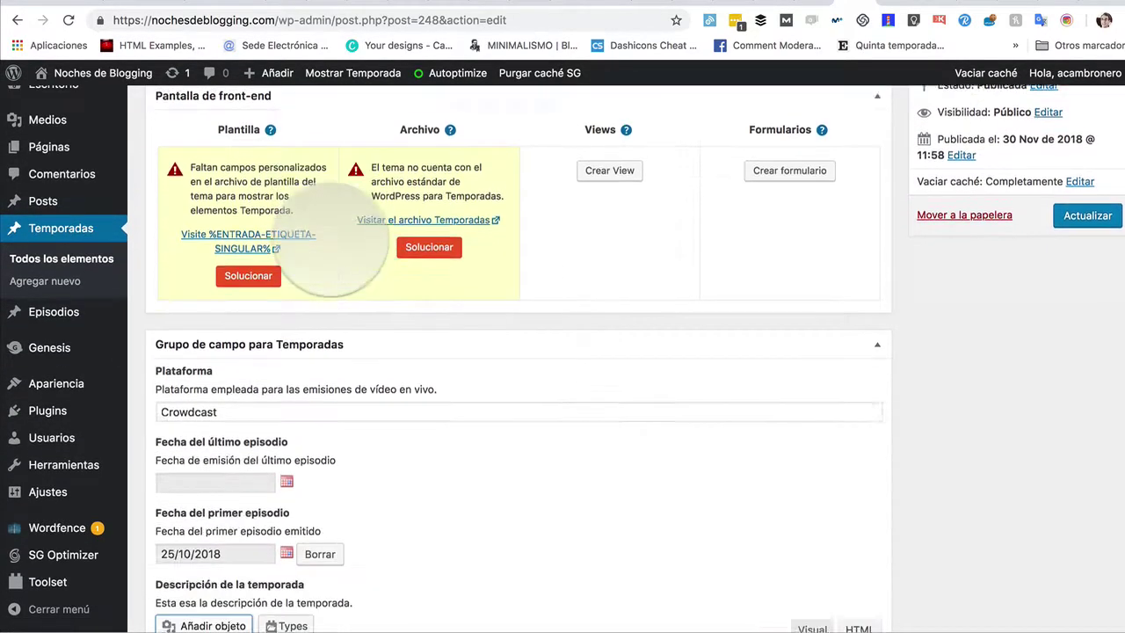
pyautogui.scroll(4, 347, 387)
pyautogui.click(1088, 297)
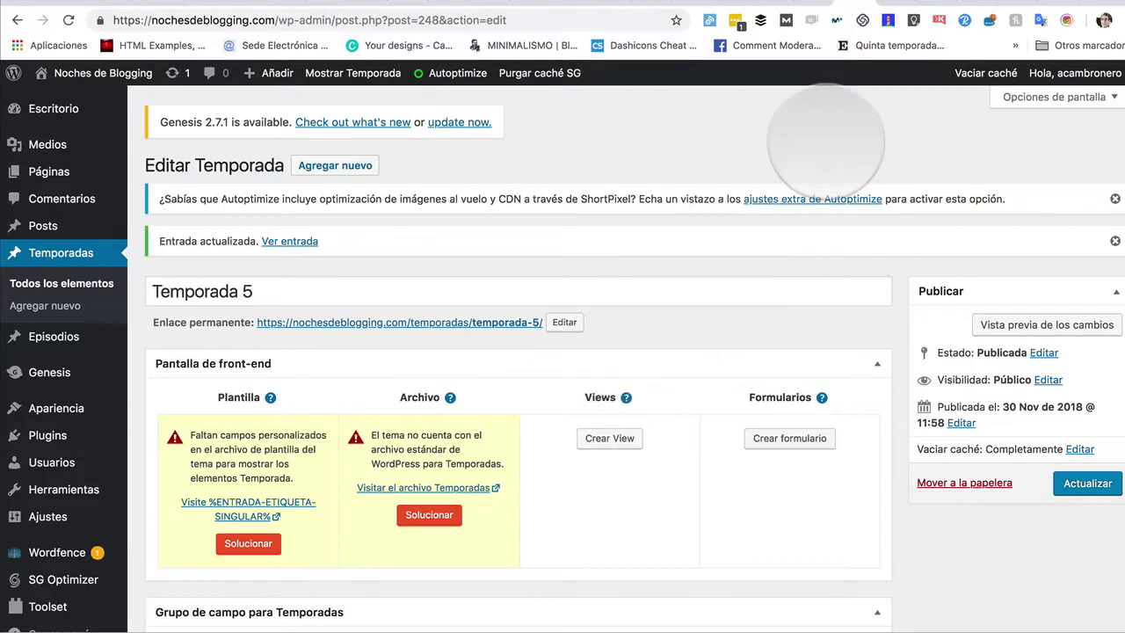
# - View the Temporadas archive on the public site and check how the Temporada 5 entry is displayed
pyautogui.click(892, 45)
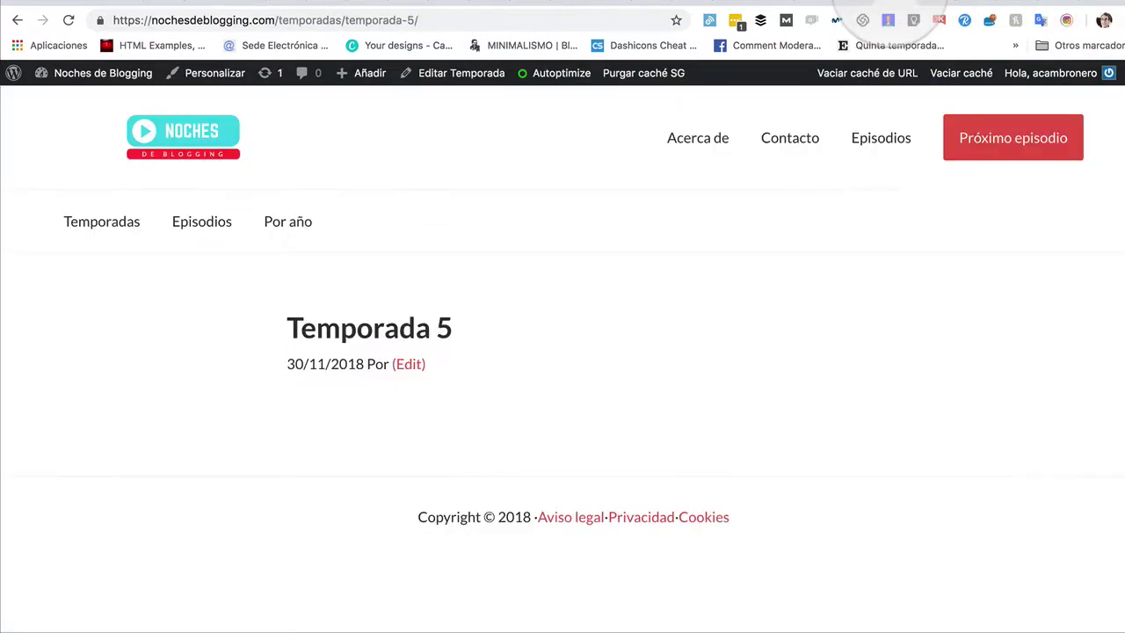
pyautogui.click(189, 134)
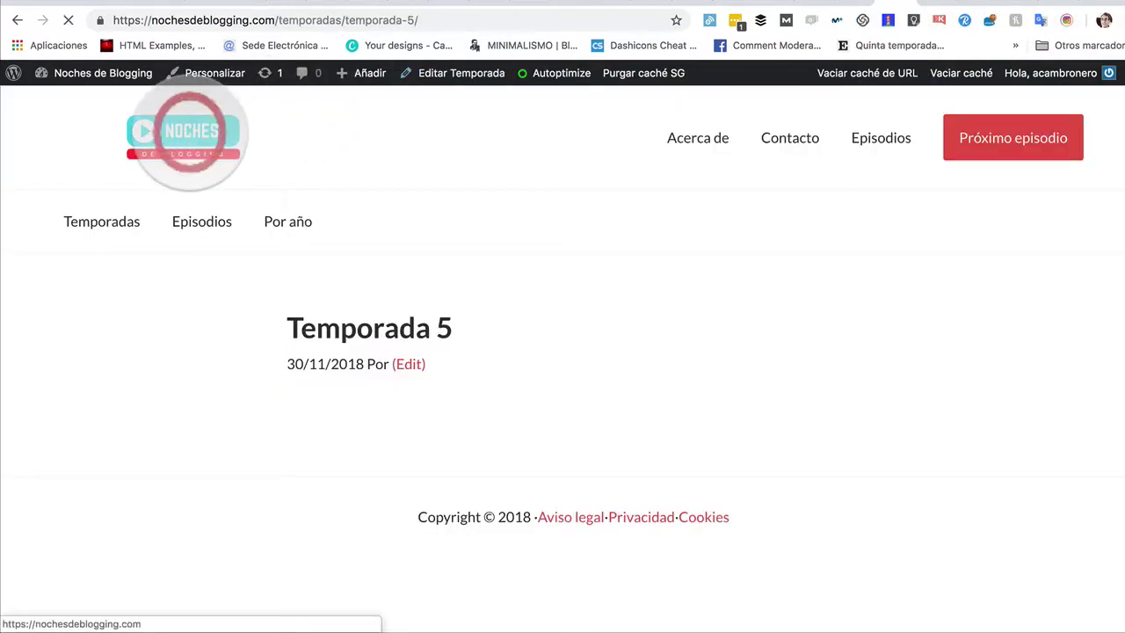
pyautogui.click(98, 225)
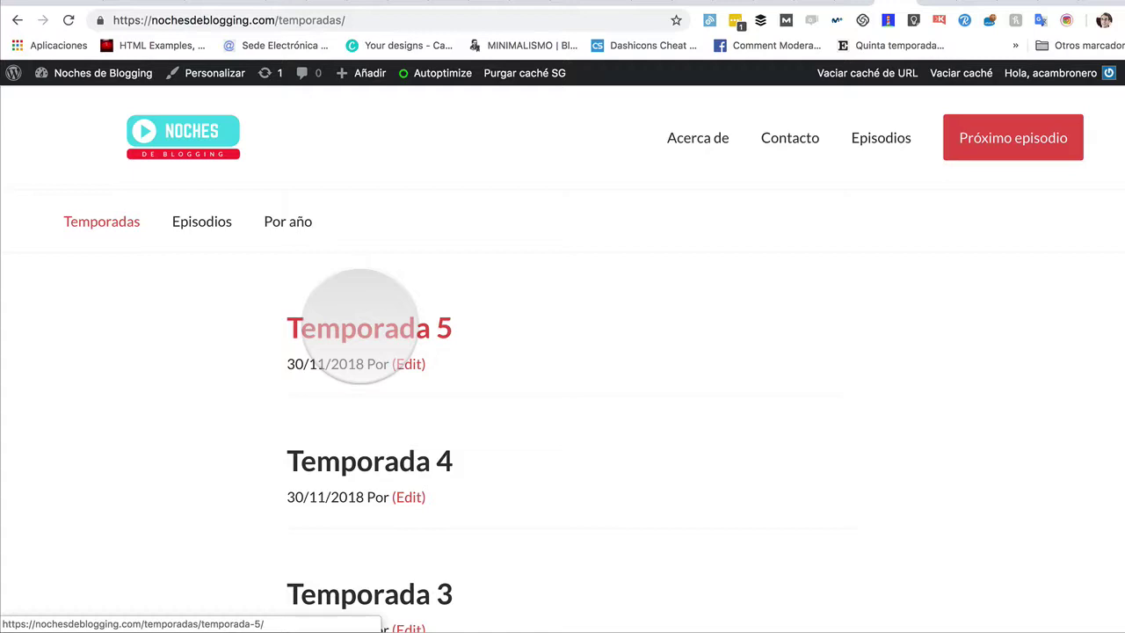
pyautogui.click(369, 331)
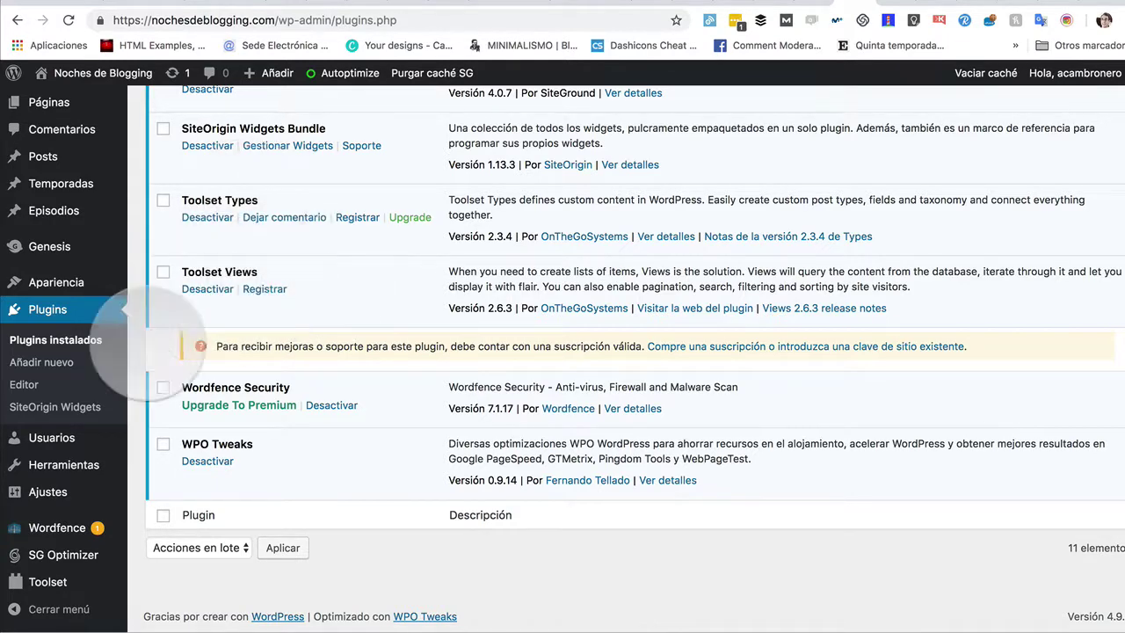
# - Create a content template for the Temporadas post type from the Toolset dashboard
pyautogui.moveTo(85, 477)
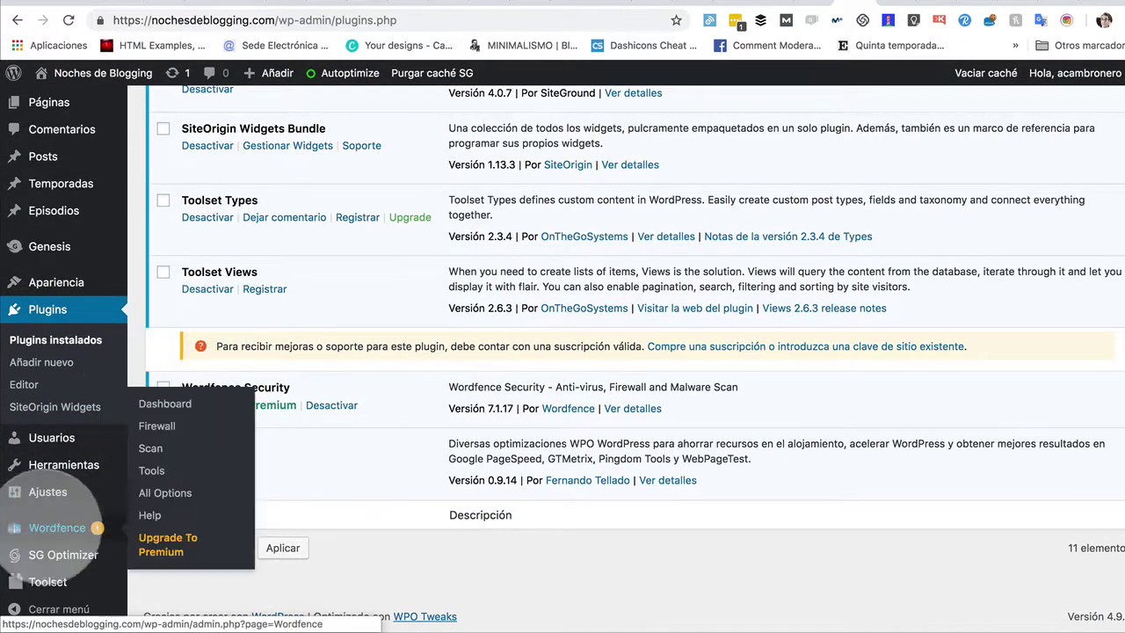
pyautogui.click(54, 582)
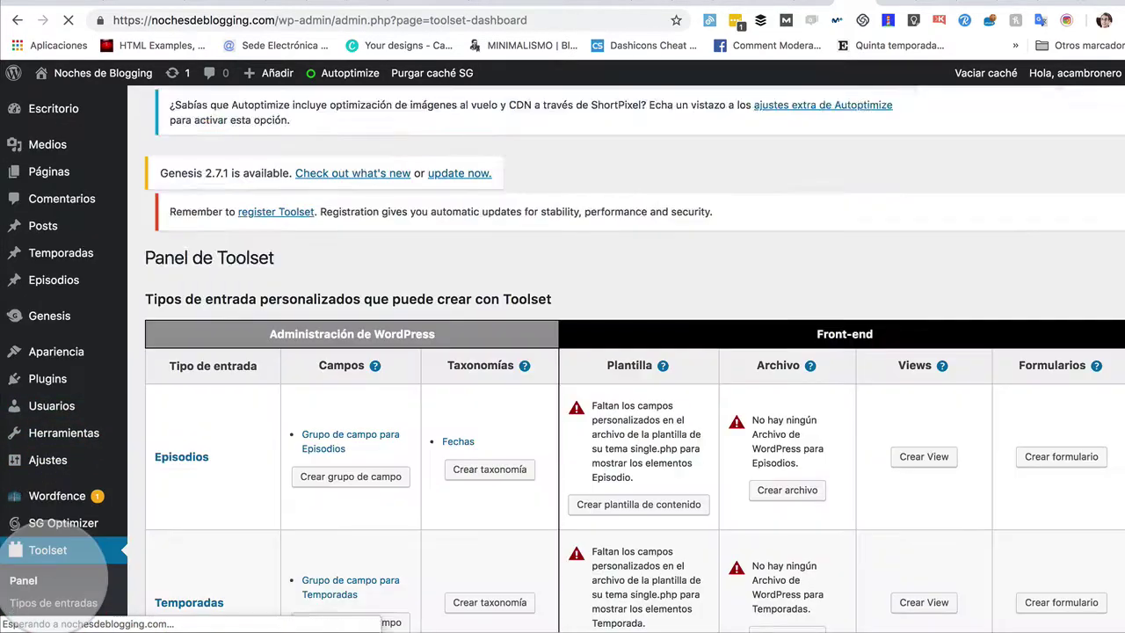
pyautogui.scroll(-3, 281, 494)
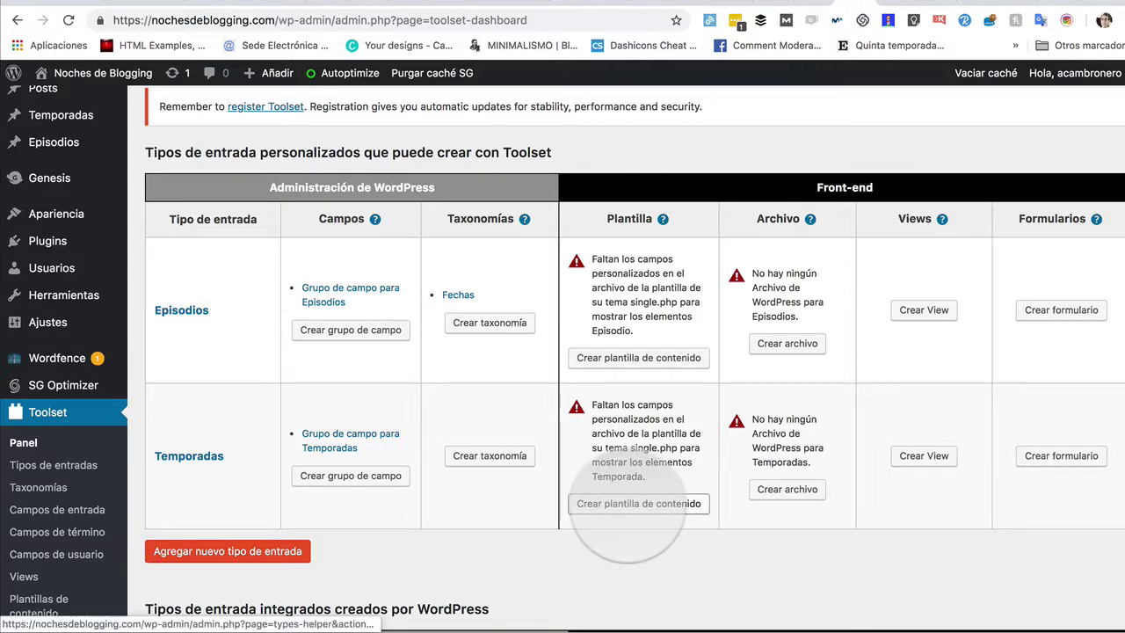
pyautogui.click(640, 504)
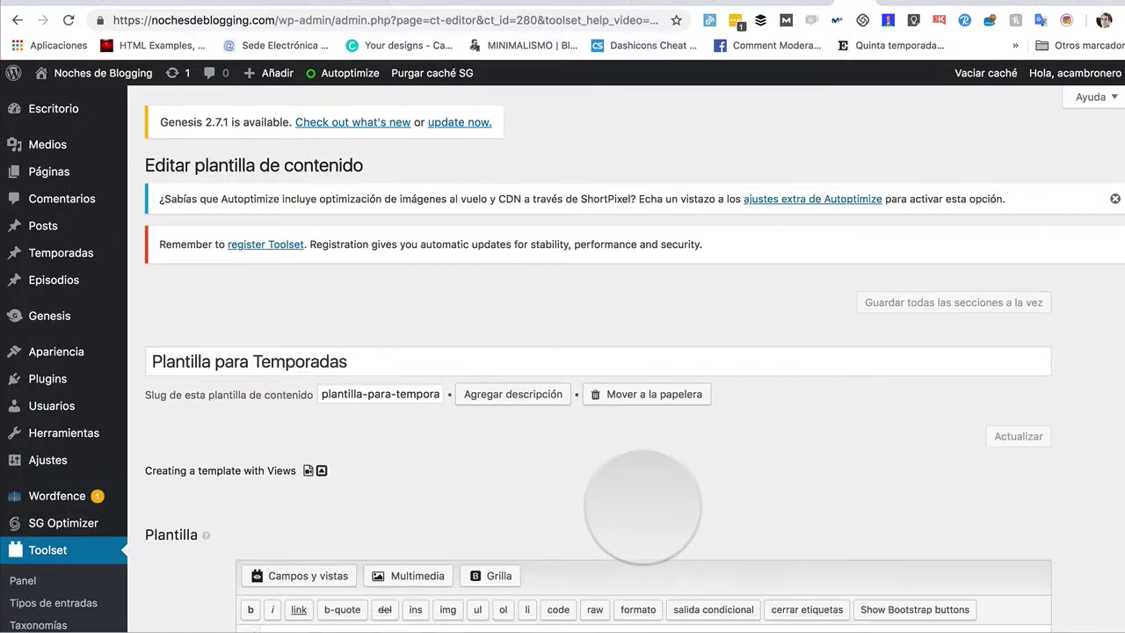
# - Examine the Temporadas template editor, including its CSS and JS editors, without adding any code
pyautogui.scroll(-4, 639, 454)
pyautogui.scroll(2, 635, 452)
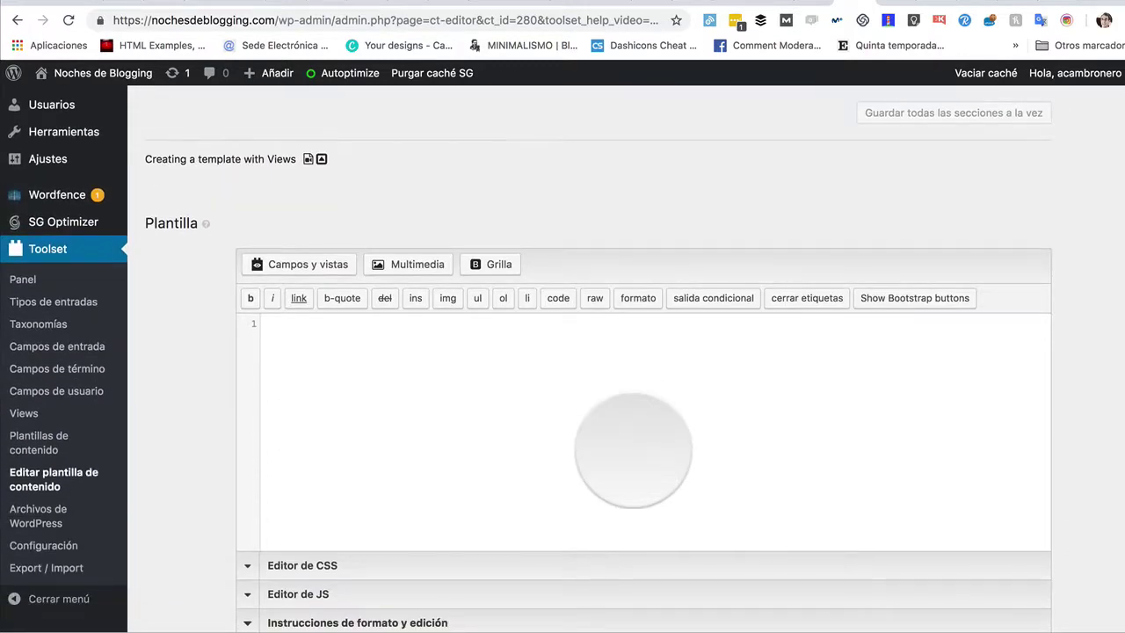
pyautogui.scroll(-2, 633, 450)
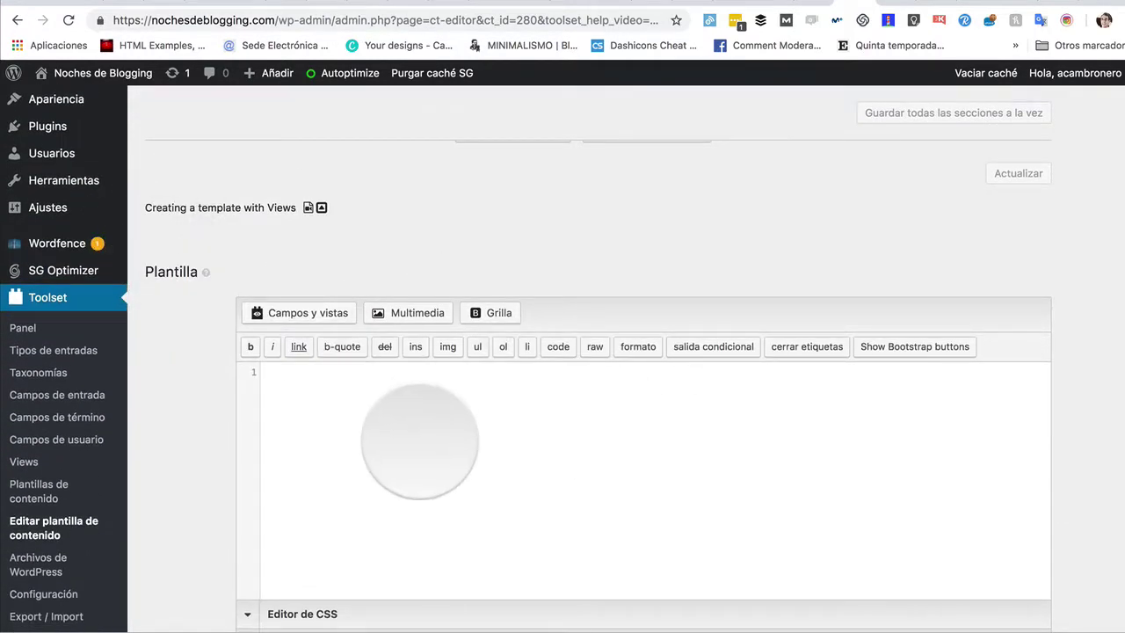
pyautogui.scroll(-3, 419, 441)
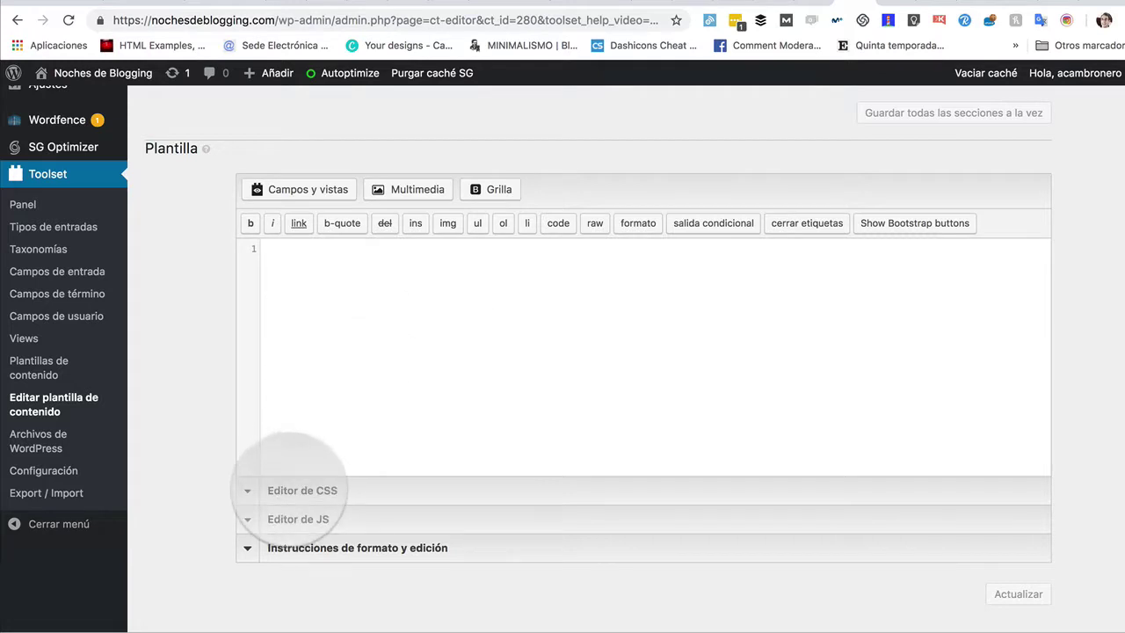
pyautogui.click(259, 487)
pyautogui.scroll(-1, 290, 488)
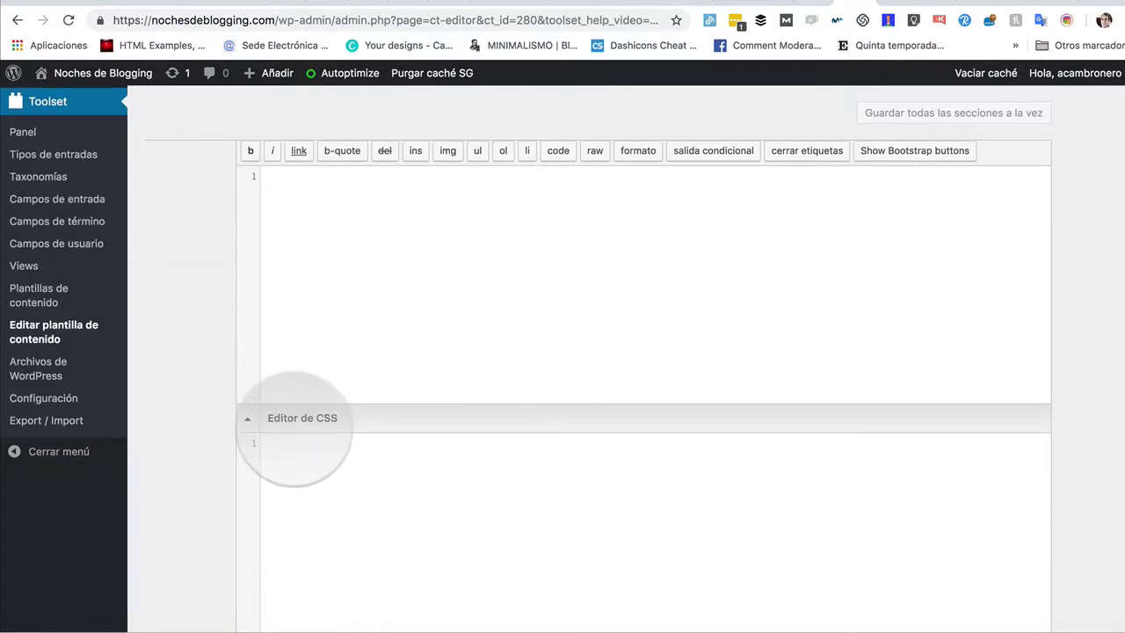
pyautogui.click(297, 419)
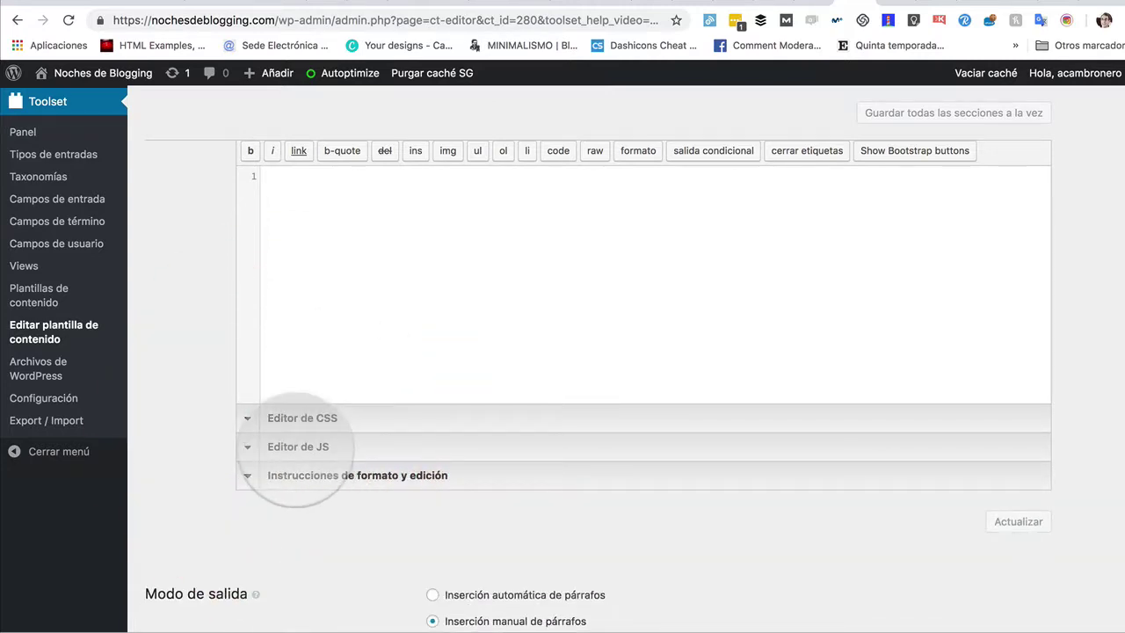
pyautogui.click(298, 447)
pyautogui.click(297, 449)
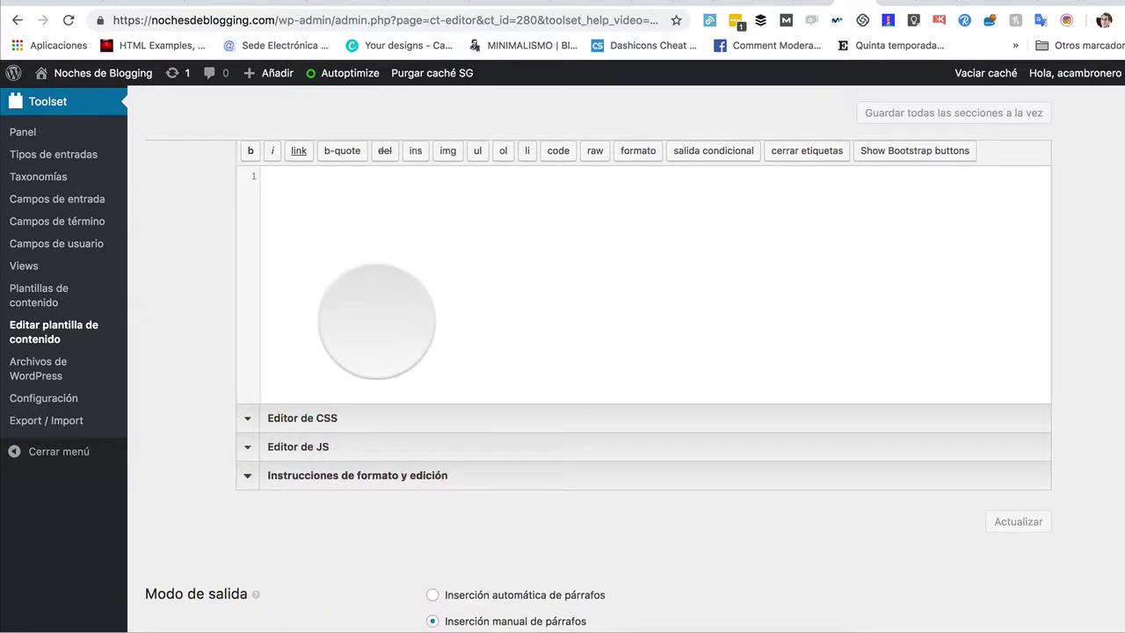
pyautogui.scroll(3, 376, 321)
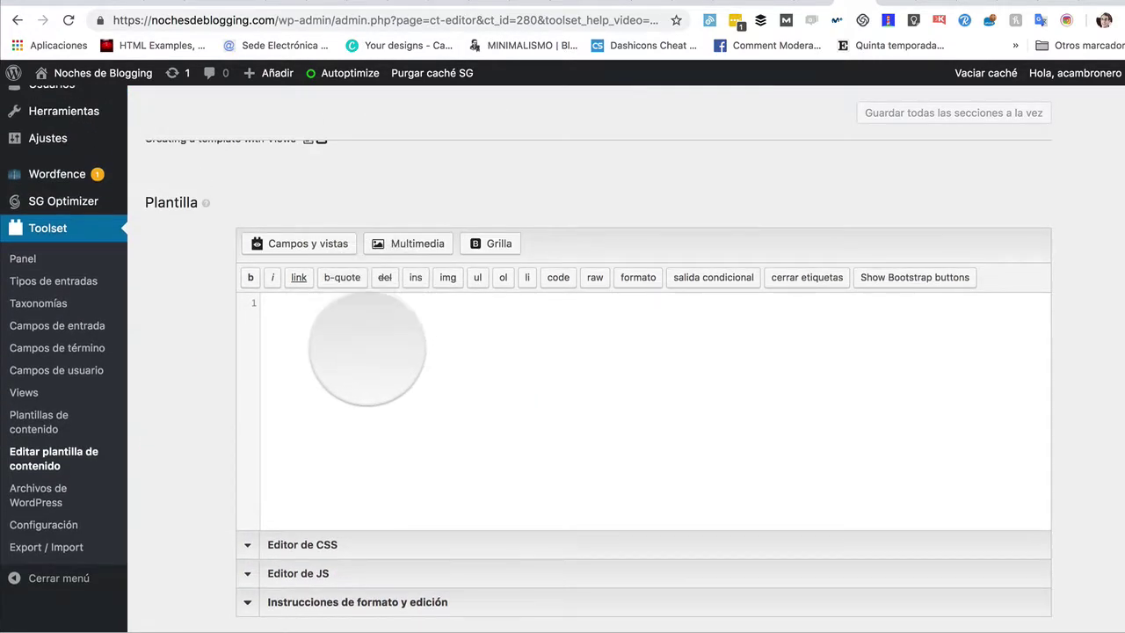
pyautogui.scroll(-1, 361, 371)
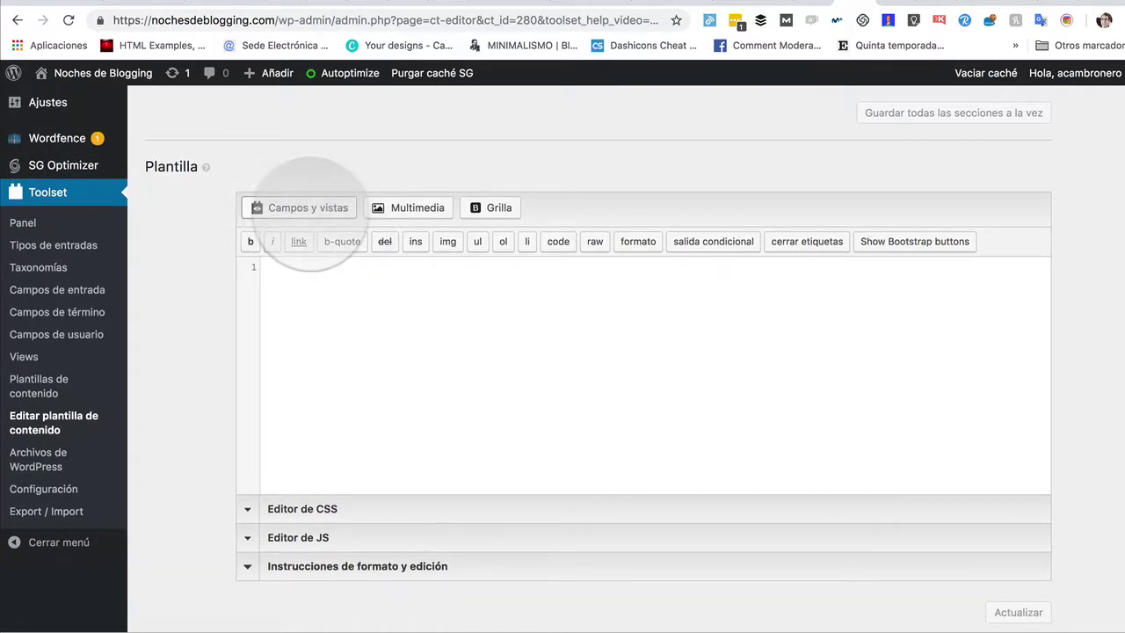
# - Review the available field shortcodes and insert the Plataforma field into the Temporadas template
pyautogui.click(309, 209)
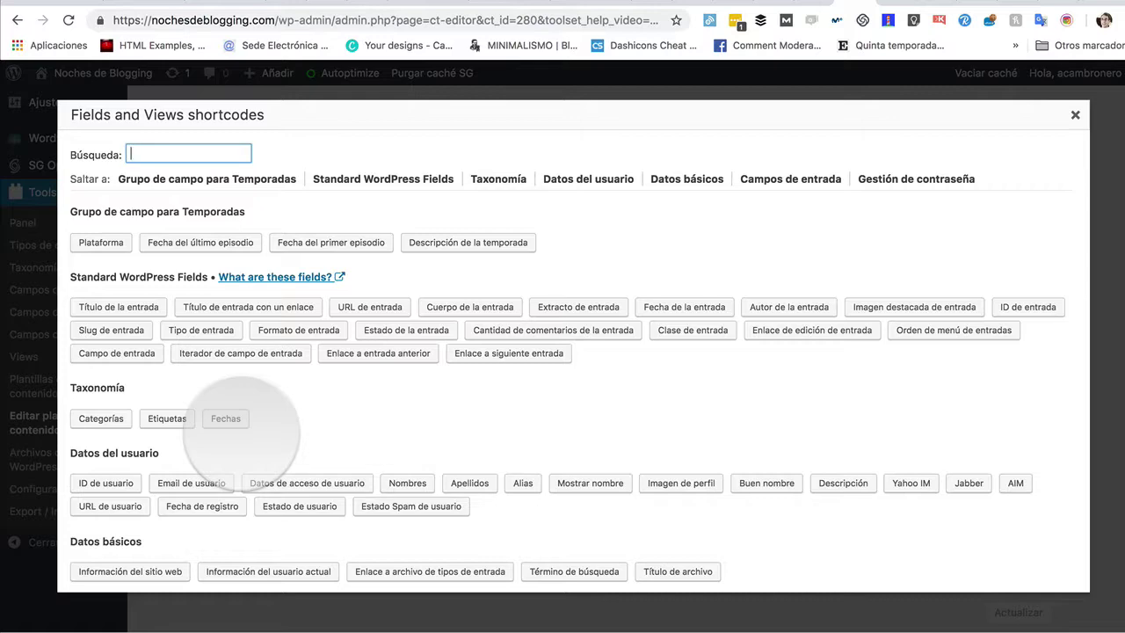
pyautogui.scroll(-3, 242, 431)
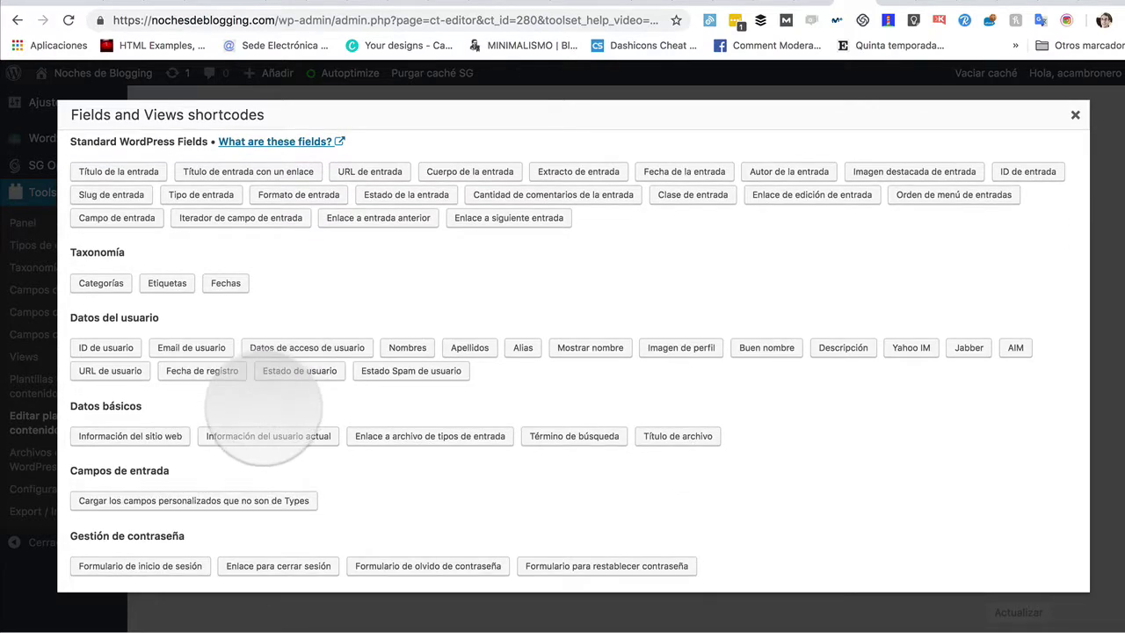
pyautogui.scroll(3, 255, 413)
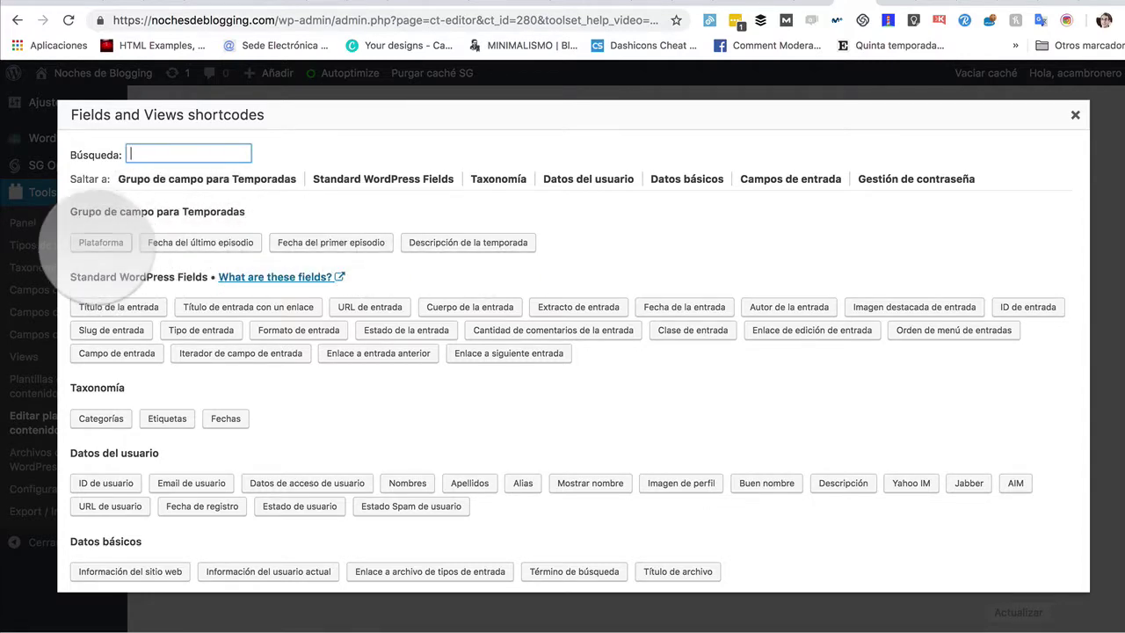
pyautogui.click(101, 242)
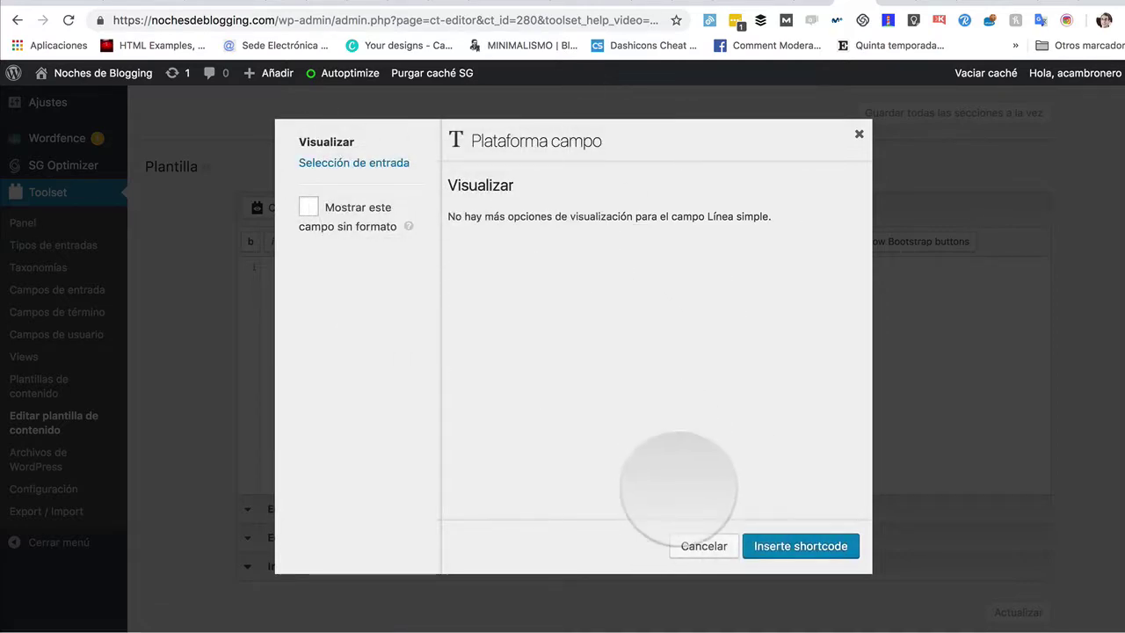
pyautogui.click(800, 546)
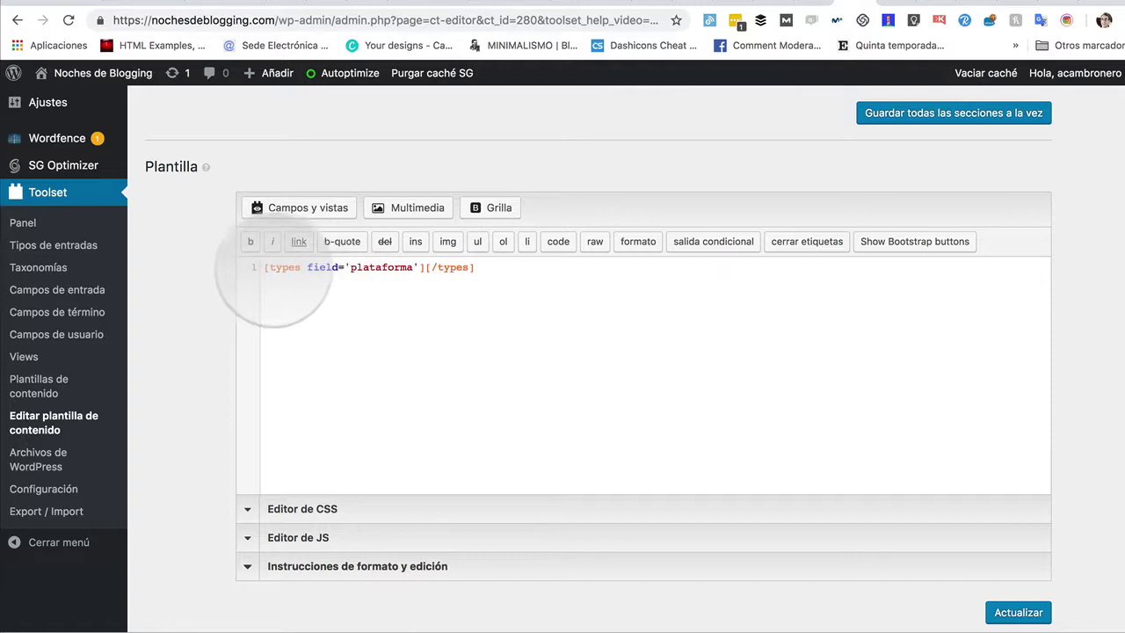
# - Insert the Fecha del último episodio field on a new template line, shown as text in d/m/Y format
pyautogui.click(402, 280)
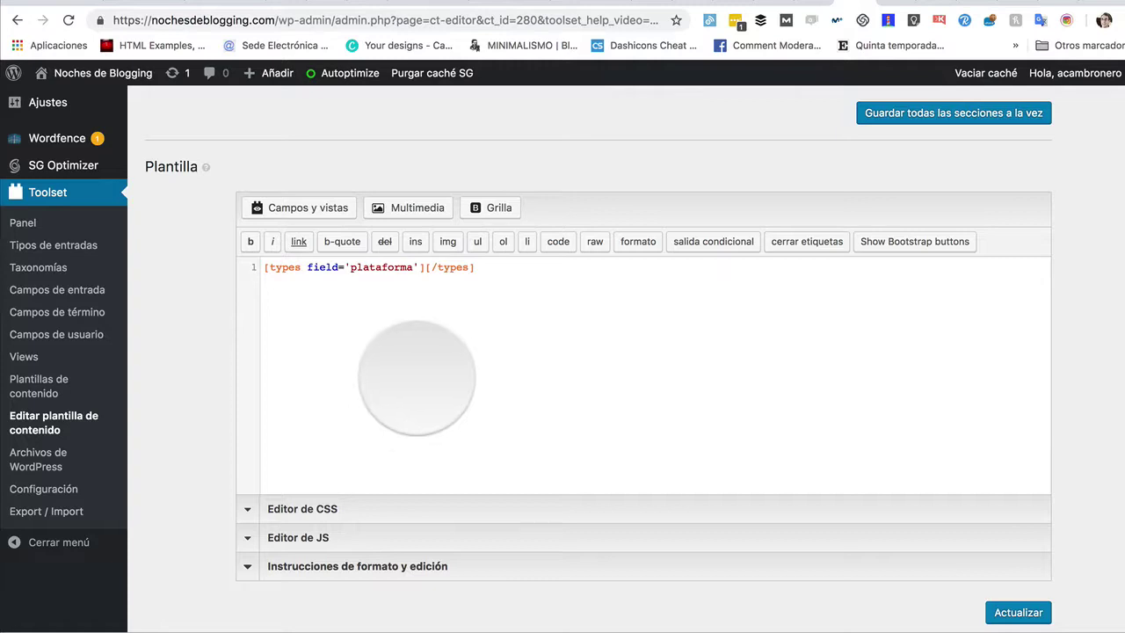
pyautogui.click(483, 274)
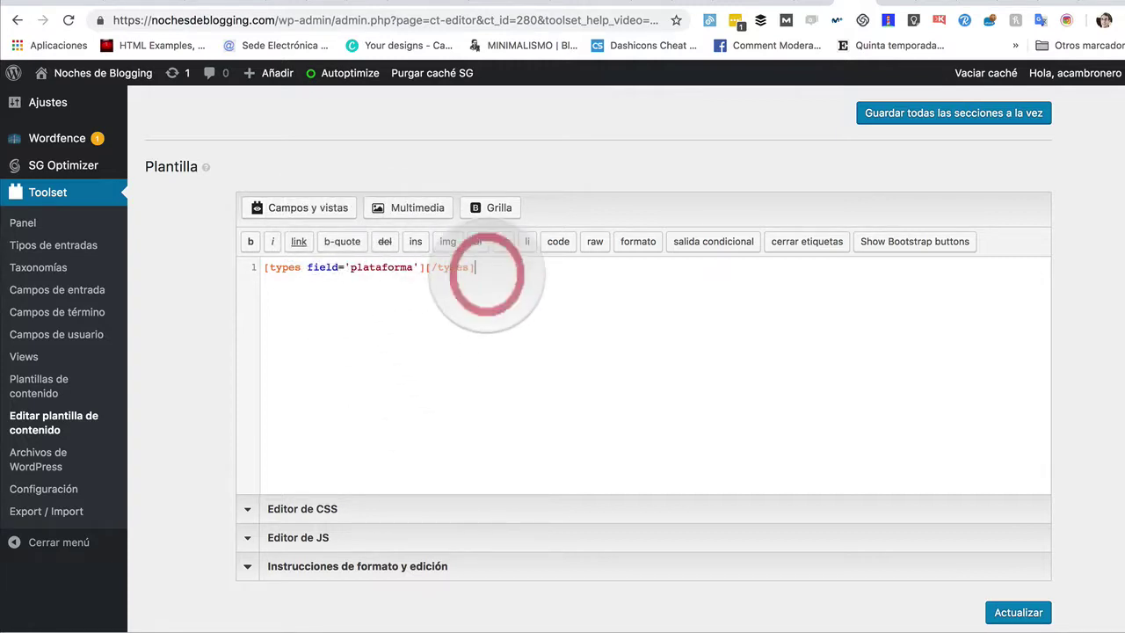
pyautogui.press('Return')
pyautogui.click(300, 207)
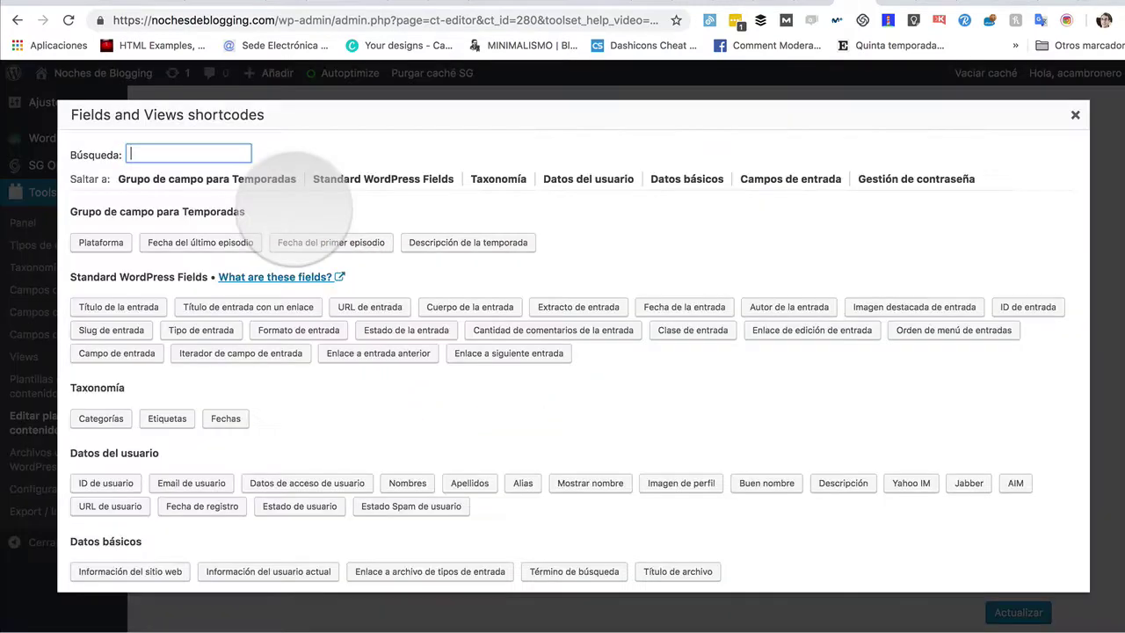
pyautogui.click(211, 239)
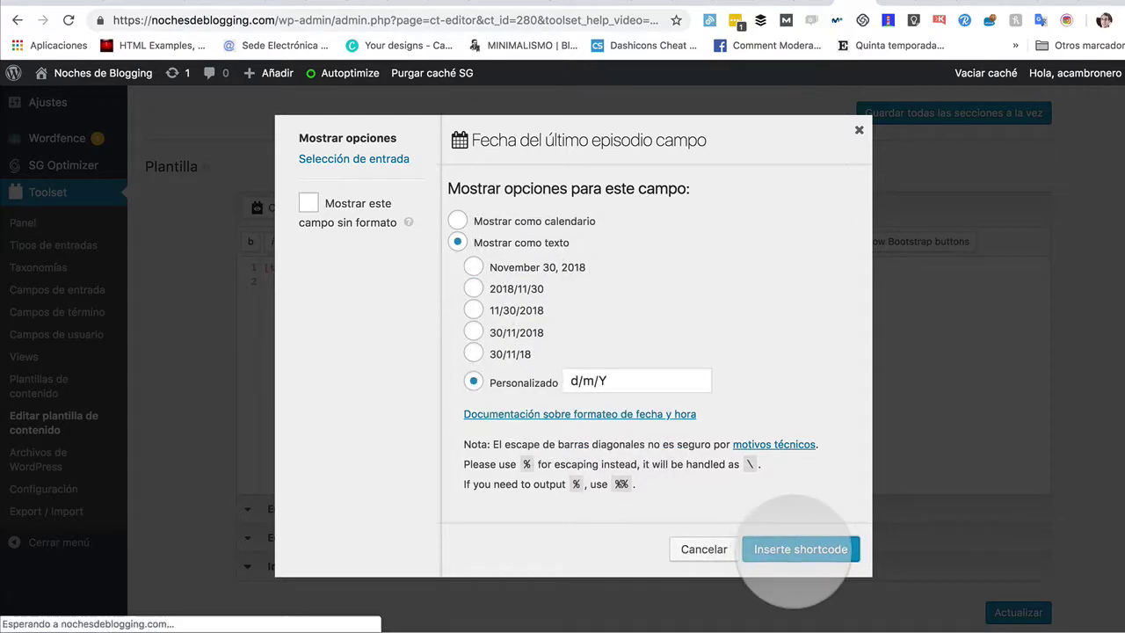
pyautogui.click(794, 550)
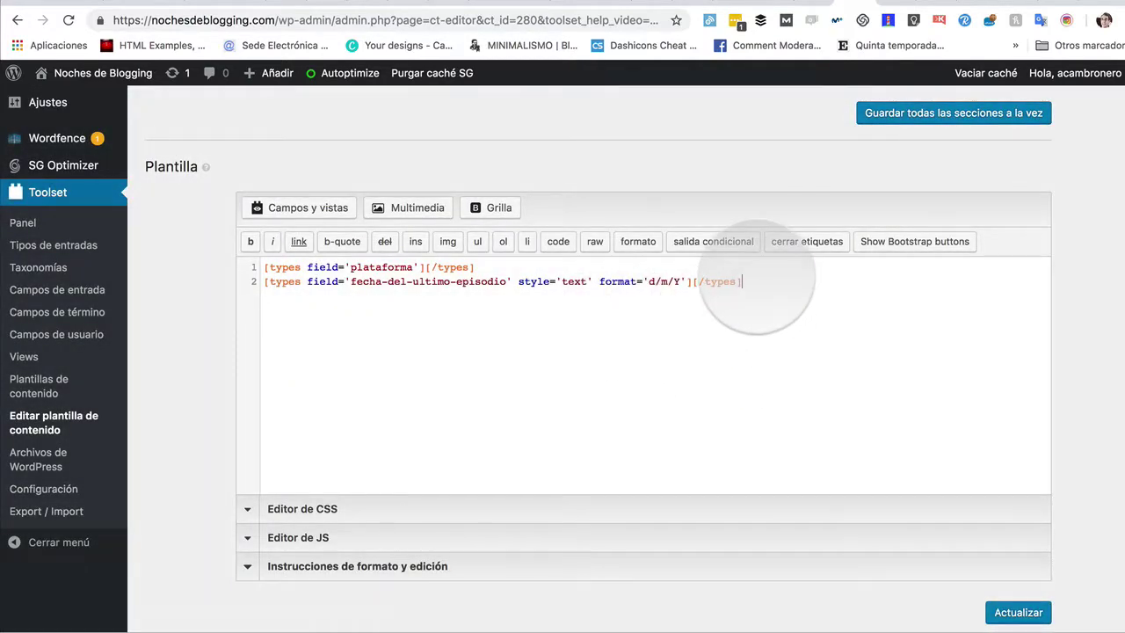
# - Insert the Fecha del primer episodio field on the third template line as text in d/m/Y format
pyautogui.press('Return')
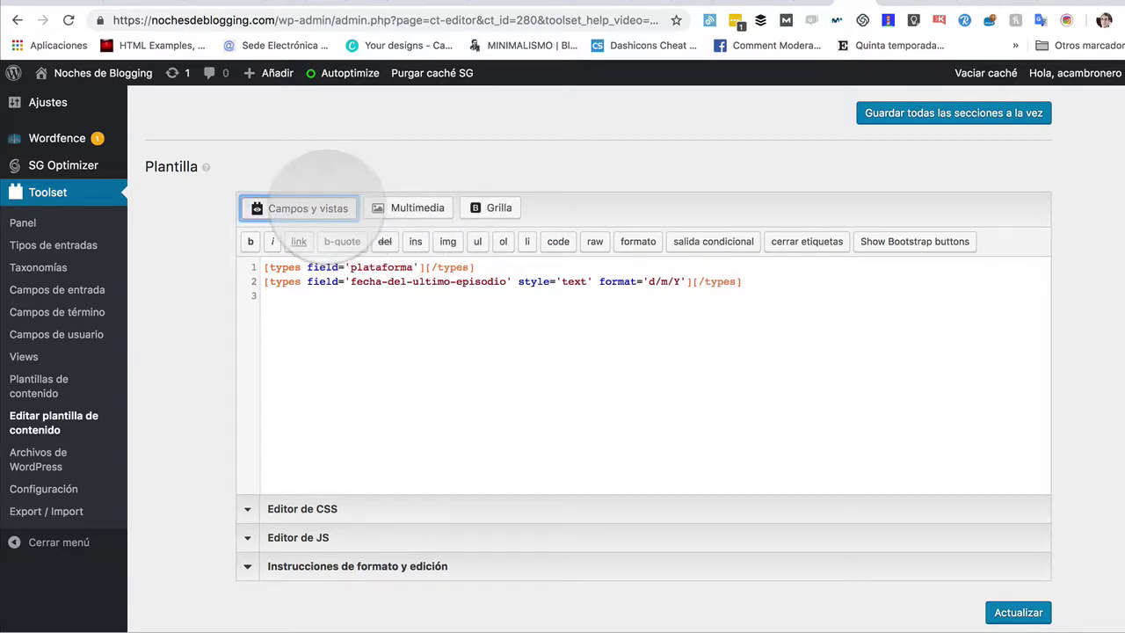
pyautogui.click(321, 204)
pyautogui.click(345, 239)
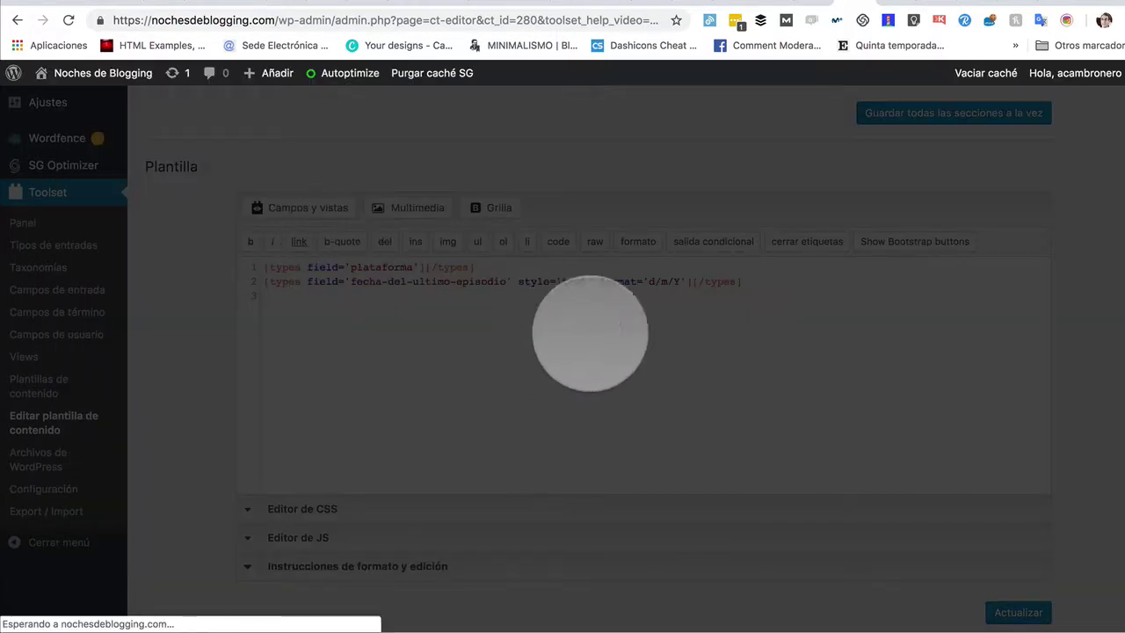
pyautogui.click(800, 543)
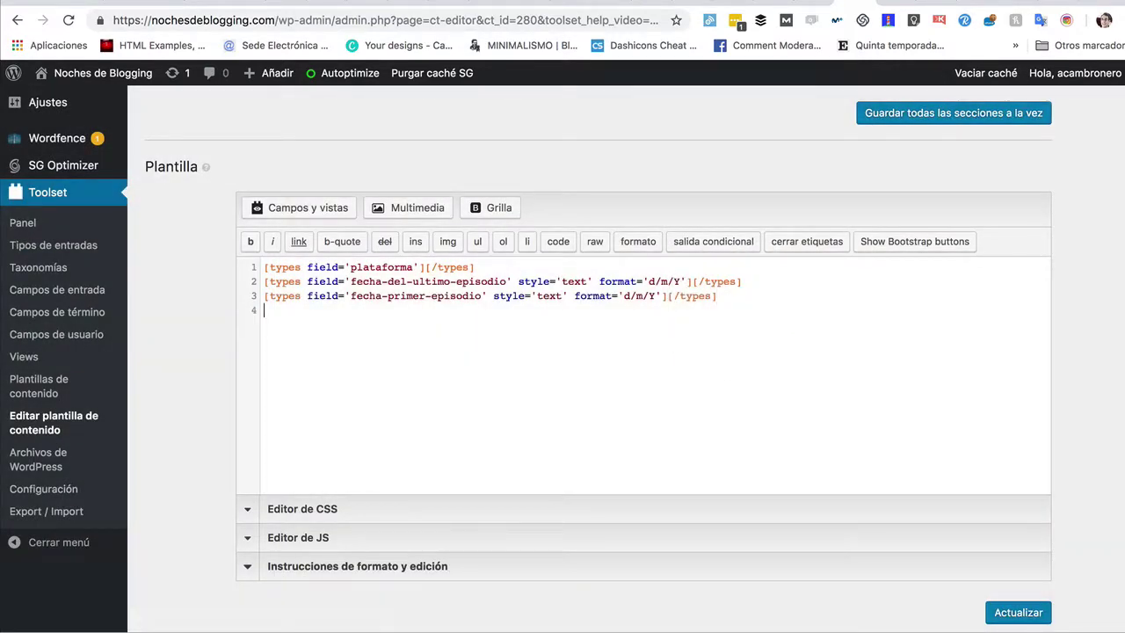
# - Insert the Descripción de la temporada field on the fourth template line and save the updated content template
pyautogui.click(319, 208)
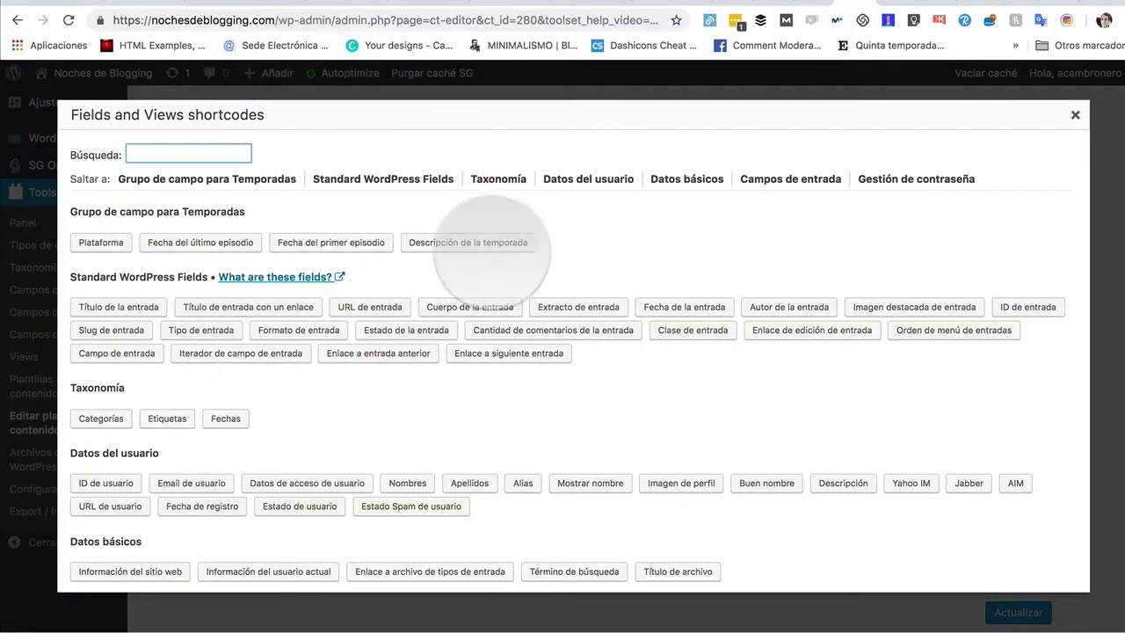
pyautogui.click(505, 242)
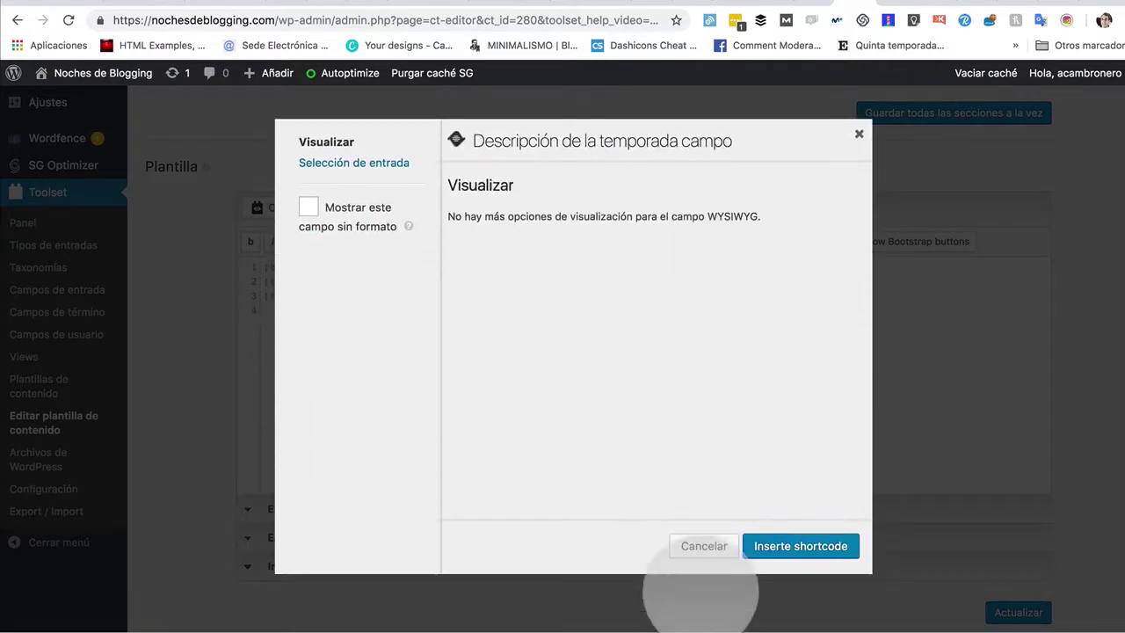
pyautogui.click(796, 546)
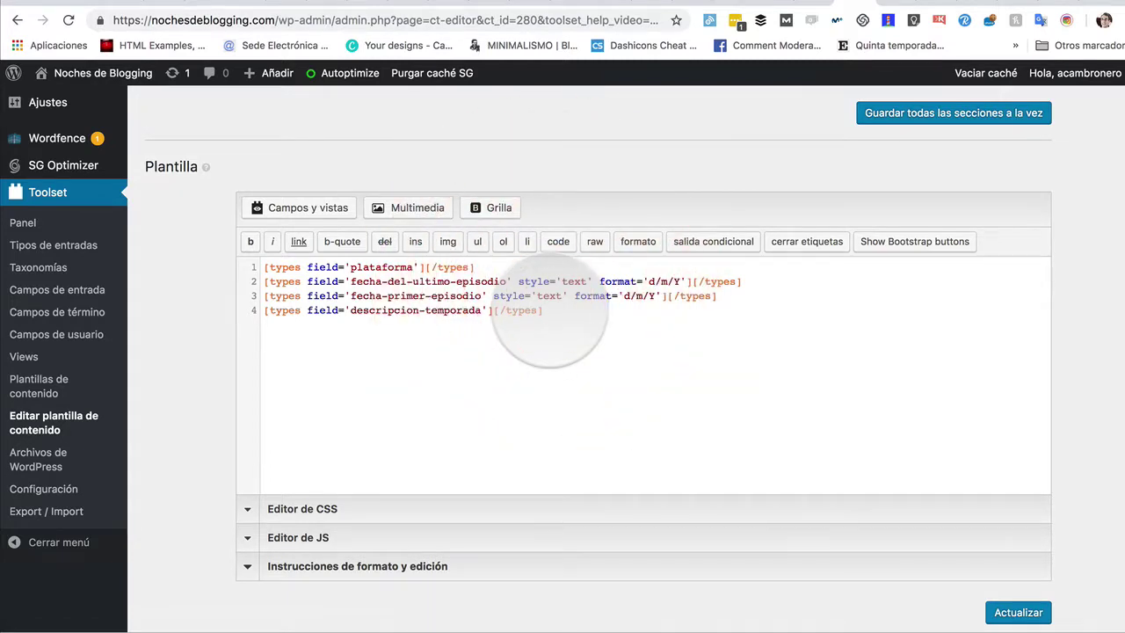
pyautogui.press('Return')
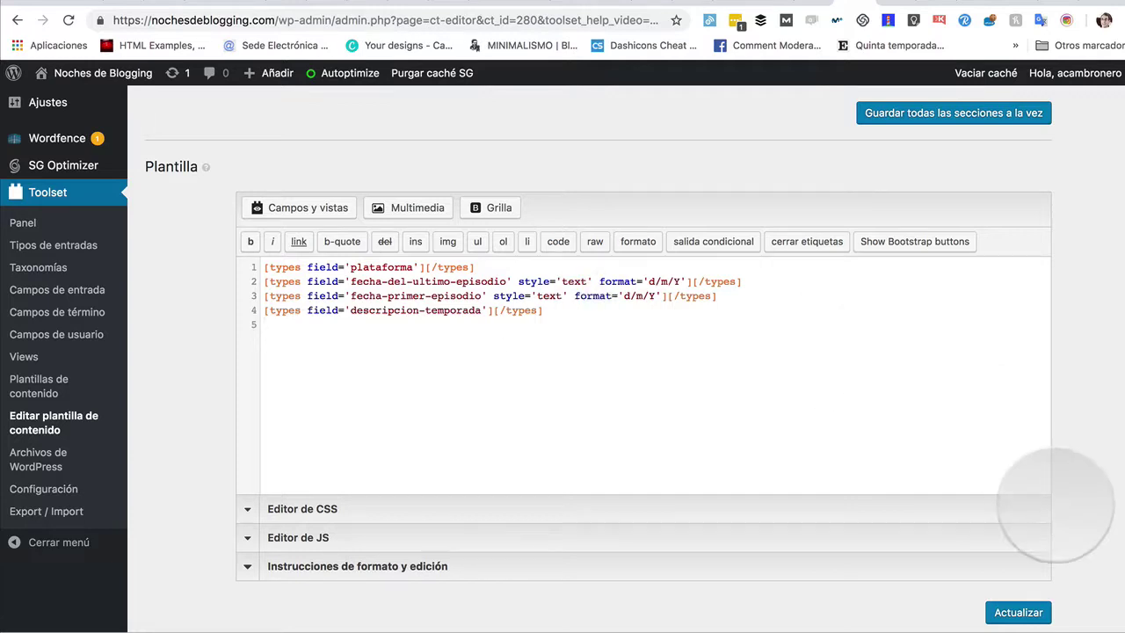
pyautogui.click(1018, 613)
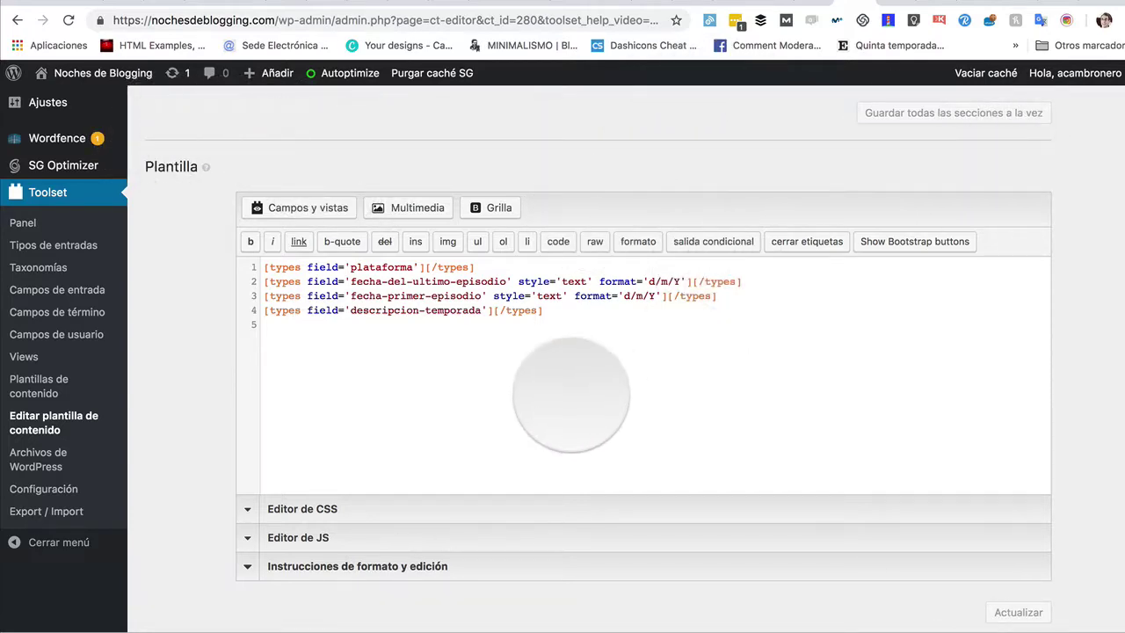
pyautogui.scroll(2, 66, 349)
pyautogui.scroll(5, 66, 351)
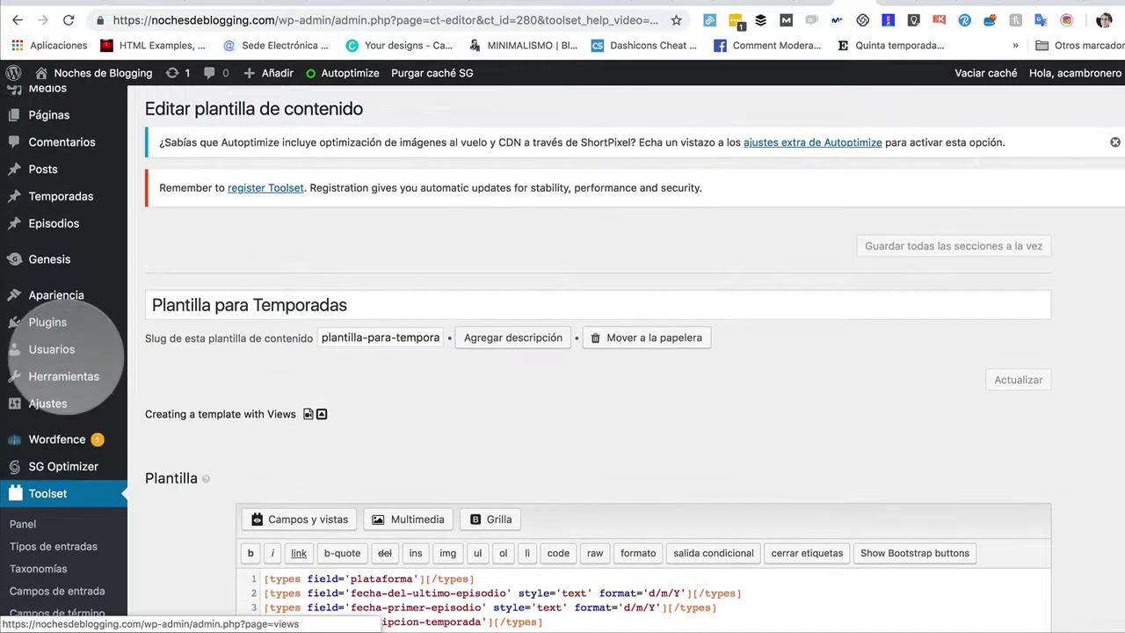
# - Open the Toolset dashboard and review the field groups, templates and archives for Episodios and Temporadas
pyautogui.moveTo(60, 352)
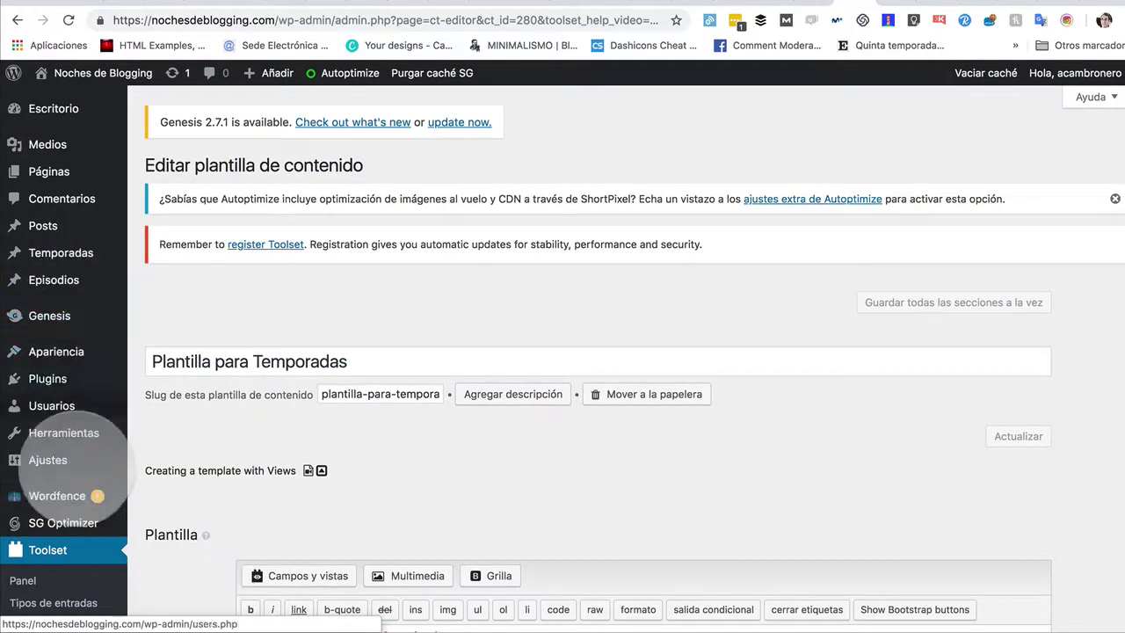
pyautogui.click(55, 549)
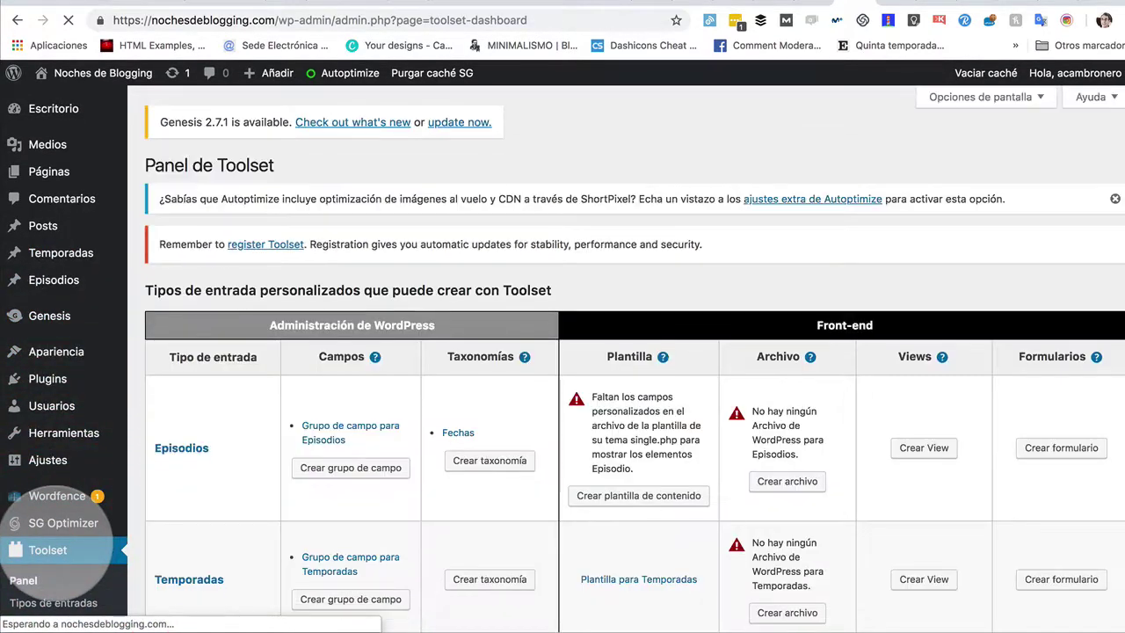
pyautogui.scroll(-1, 613, 558)
pyautogui.scroll(-1, 613, 558)
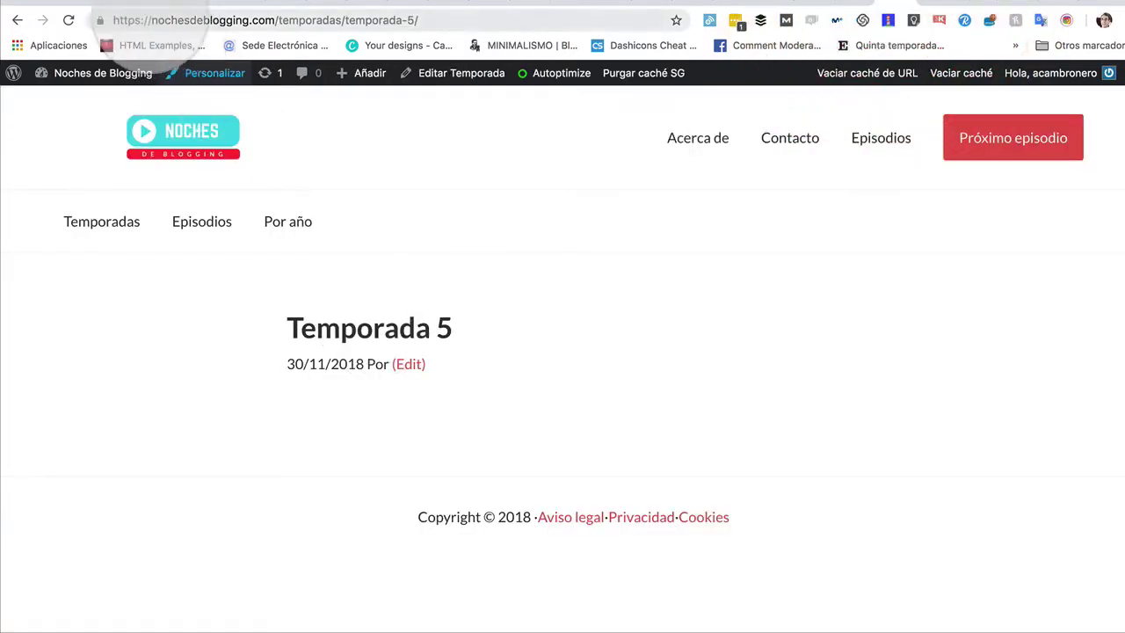
# - View the Temporada 5 and Temporada 4 pages on the site to check how the template displays their fields
pyautogui.click(186, 138)
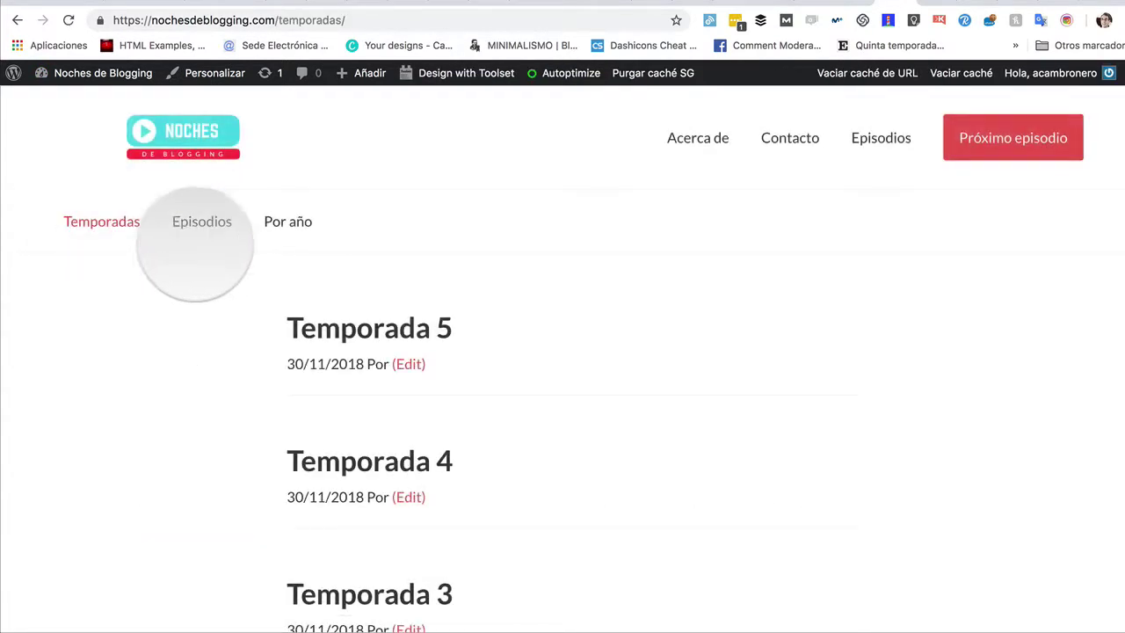
pyautogui.click(382, 334)
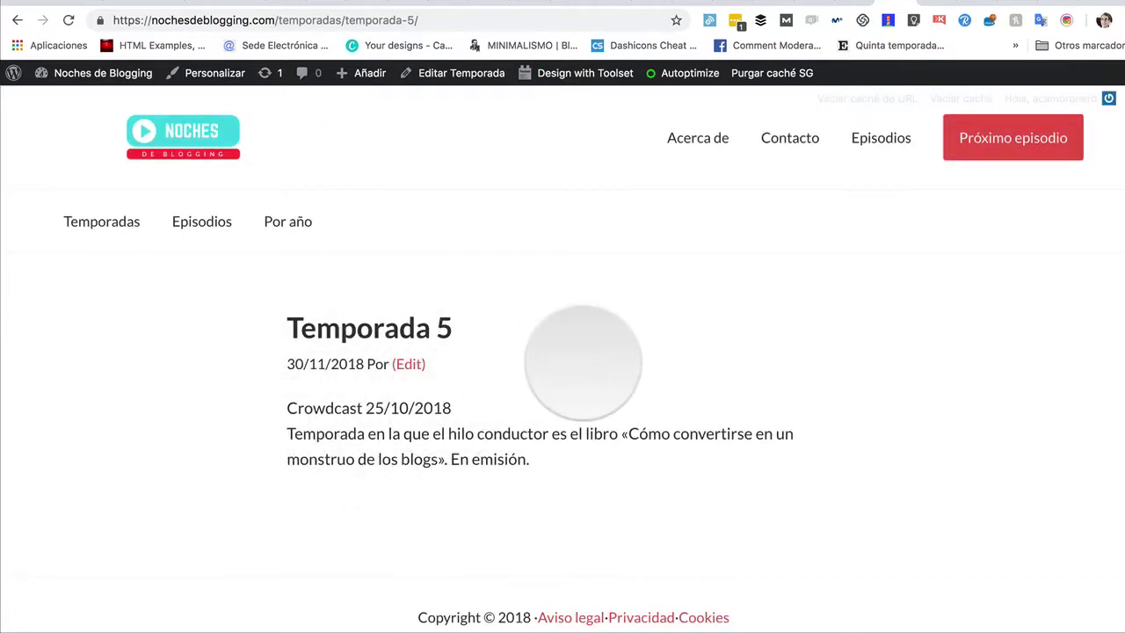
pyautogui.scroll(-2, 583, 364)
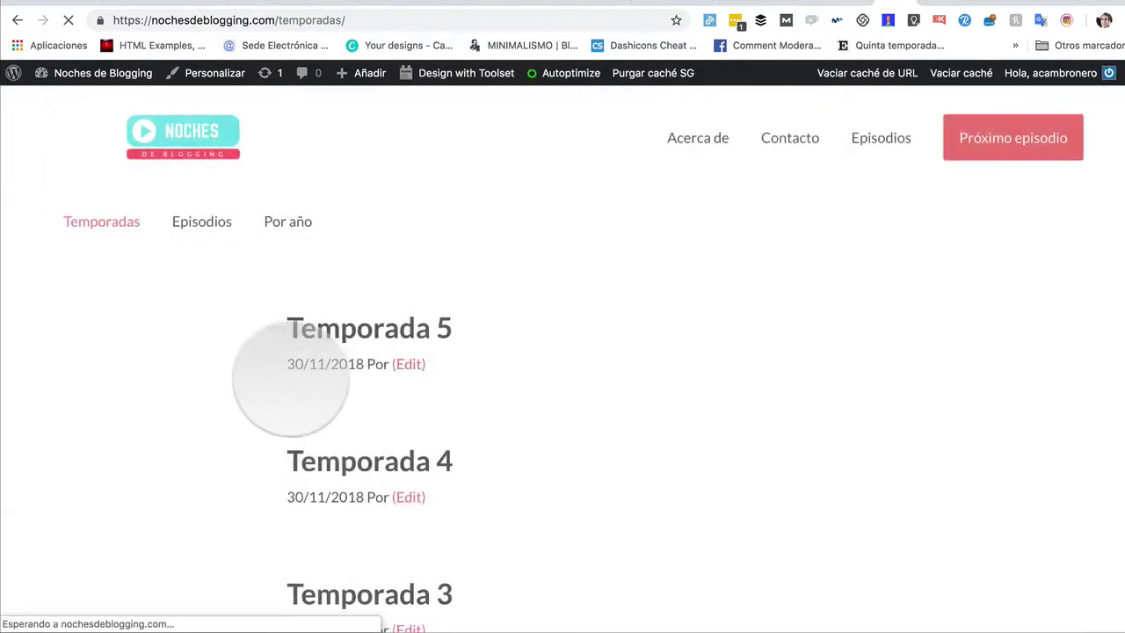
pyautogui.click(319, 466)
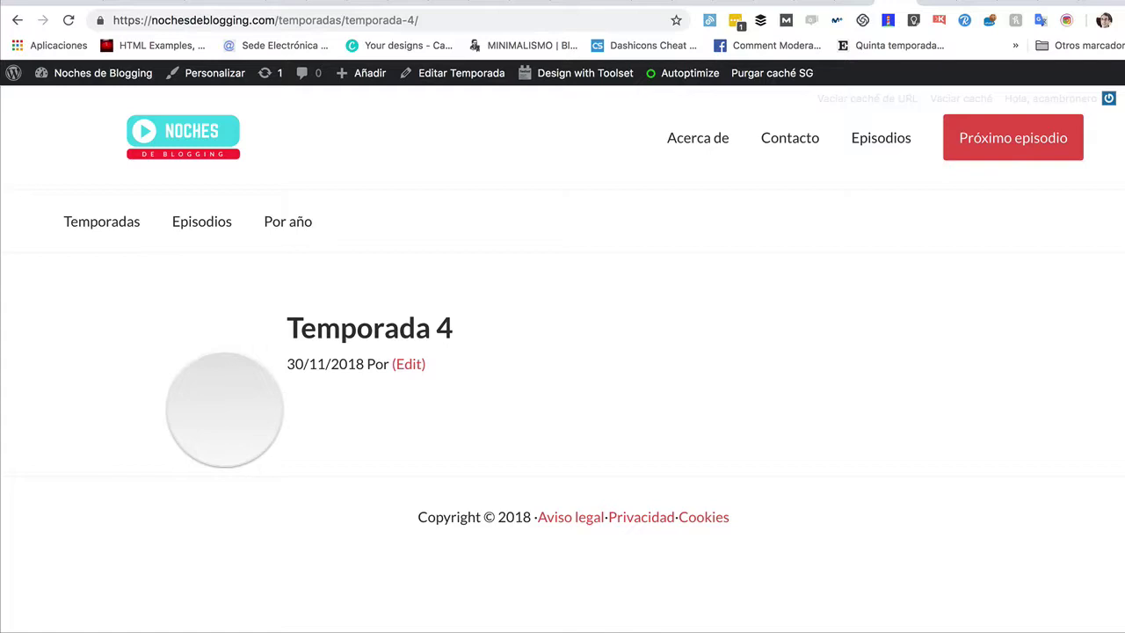
pyautogui.click(104, 222)
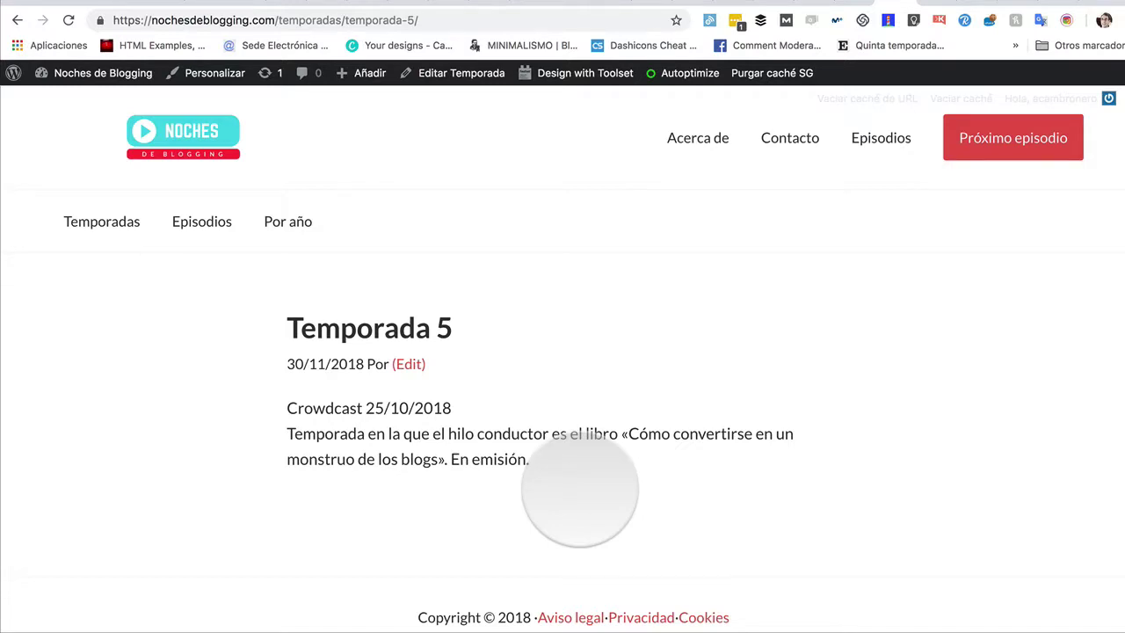
# - Add a <br /> tag after the plataforma shortcode in Plantilla para Temporadas and save the template
pyautogui.click(686, 4)
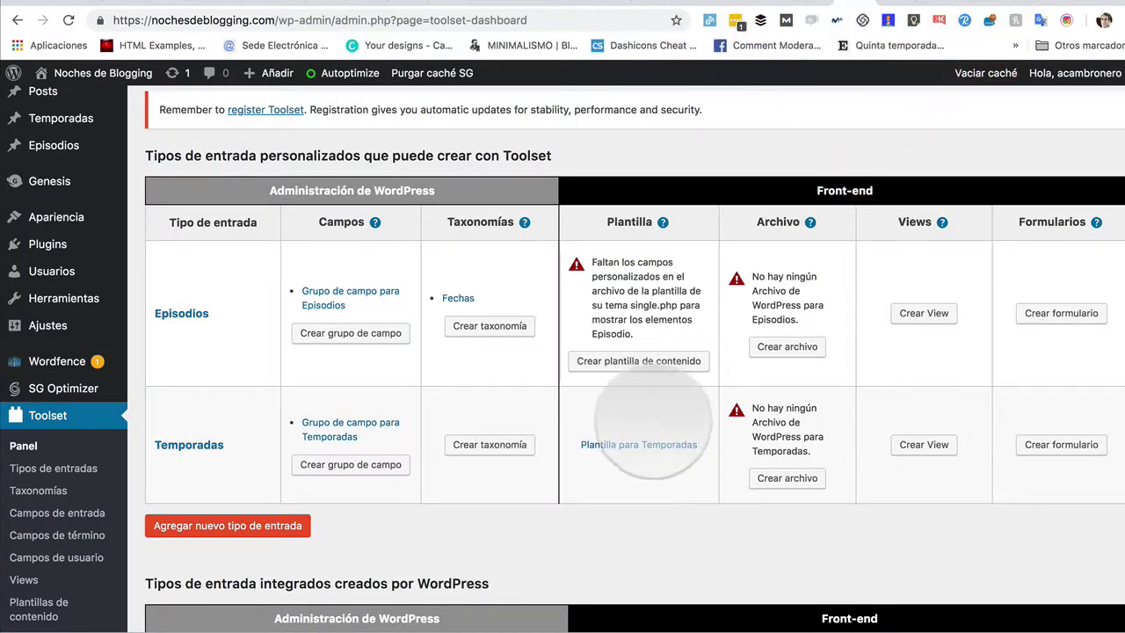
pyautogui.click(646, 444)
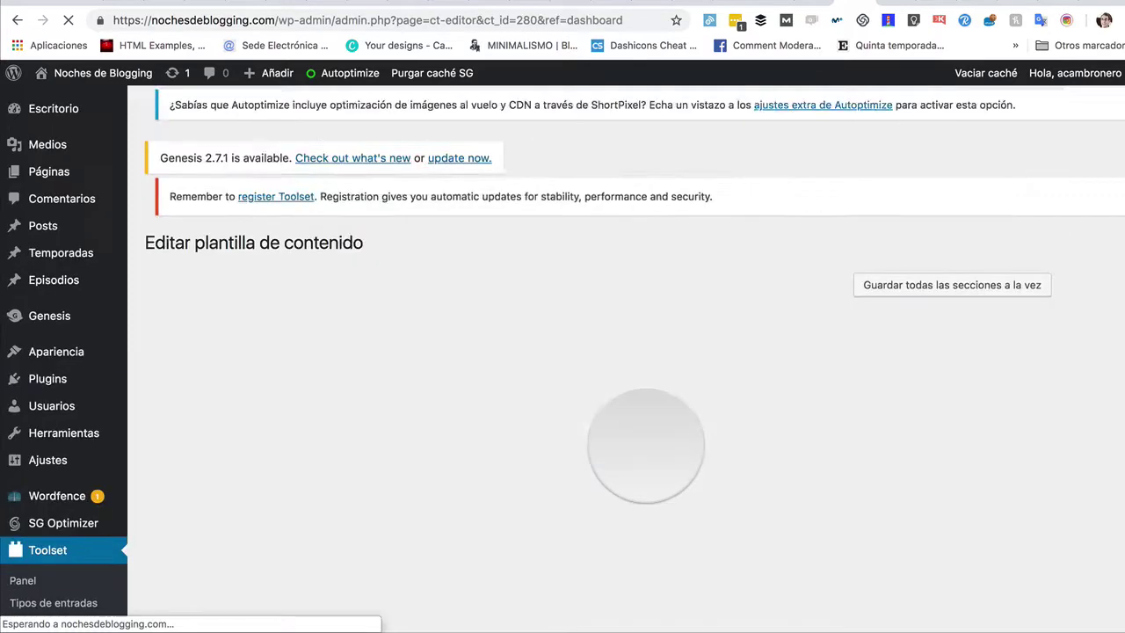
pyautogui.scroll(-3, 440, 466)
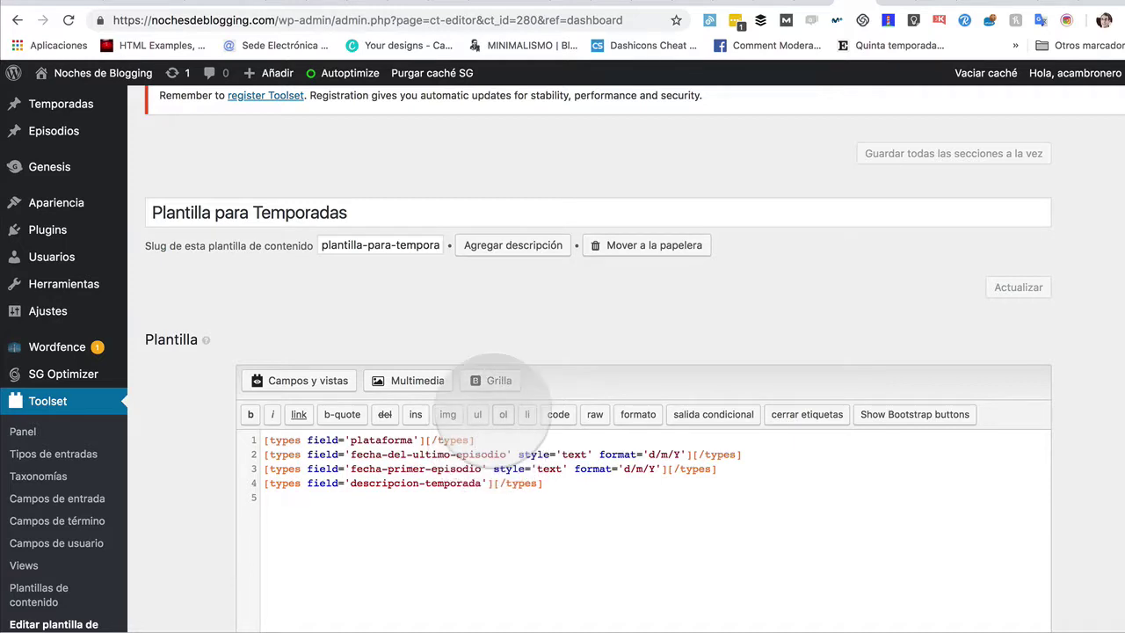
pyautogui.write('<br')
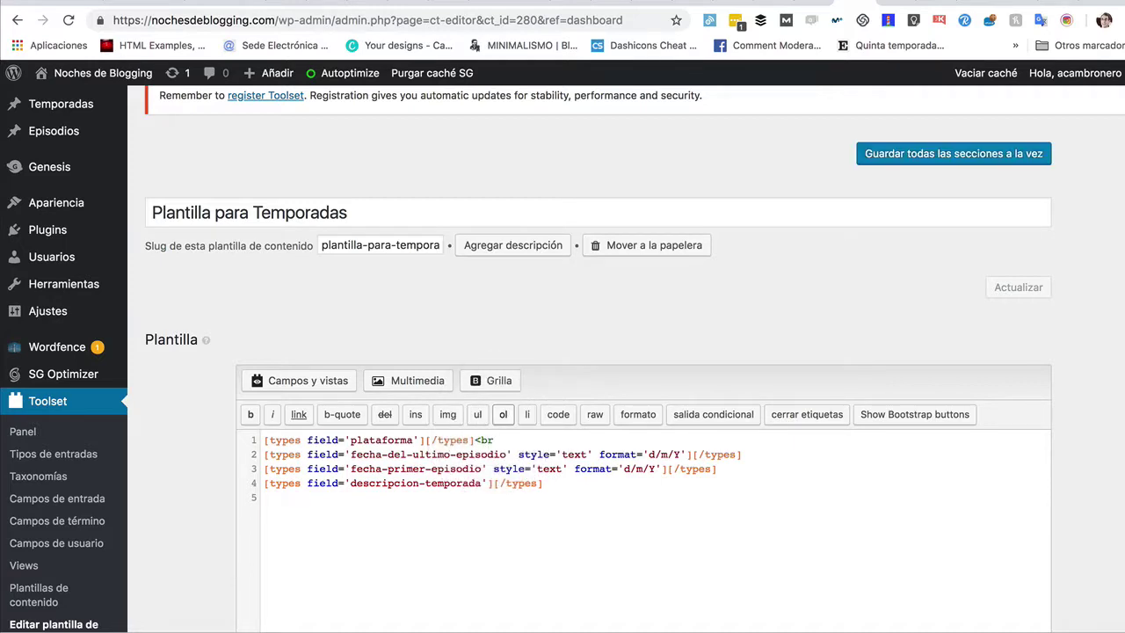
pyautogui.write(' />')
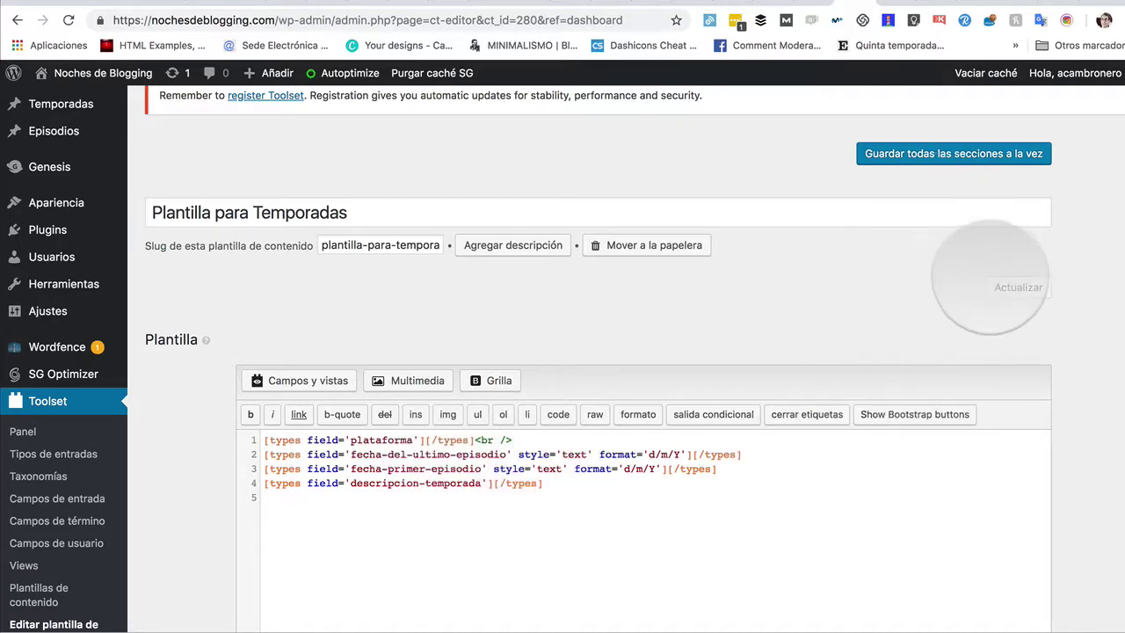
pyautogui.scroll(-3, 934, 362)
pyautogui.scroll(-5, 933, 362)
pyautogui.click(1002, 316)
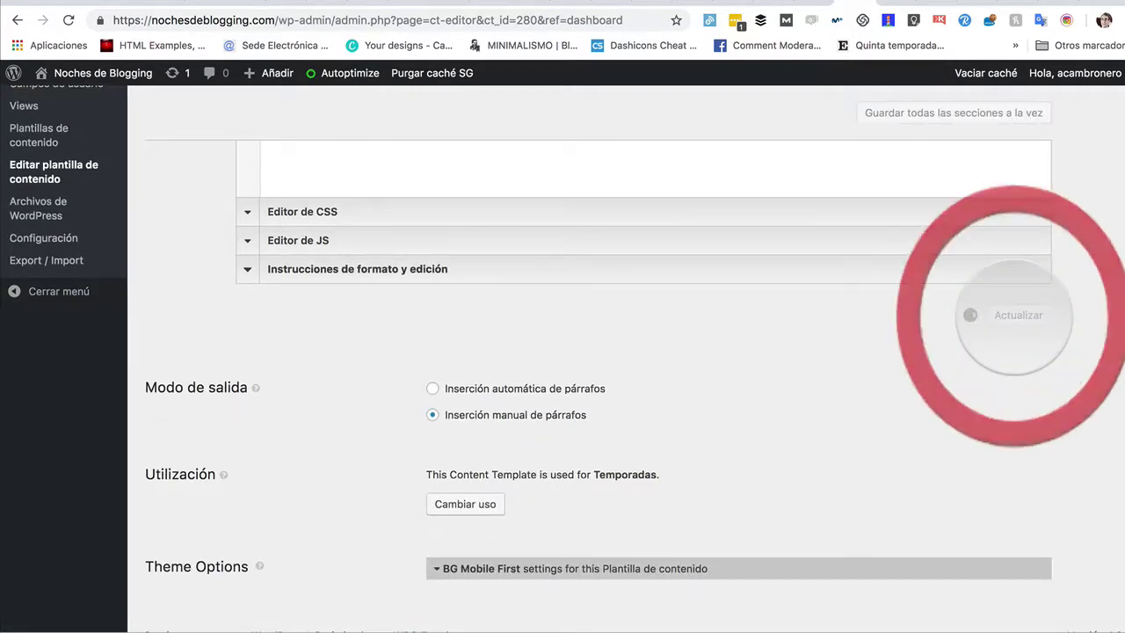
# - Reload the Temporada 5 page on the site to check the line break after the platform
pyautogui.click(888, 9)
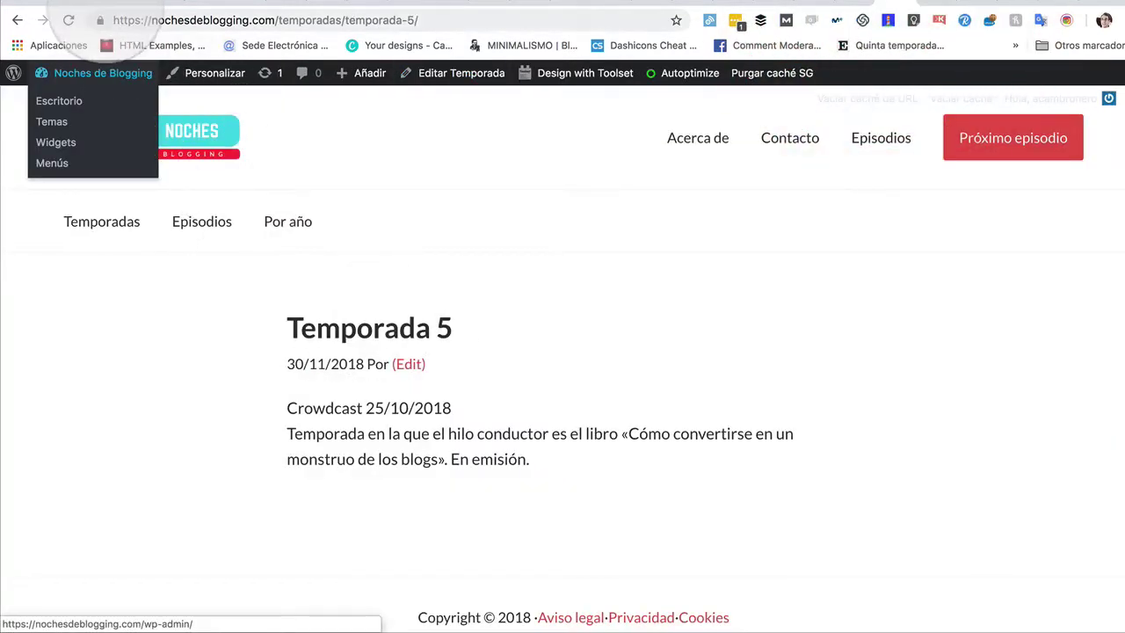
pyautogui.click(69, 19)
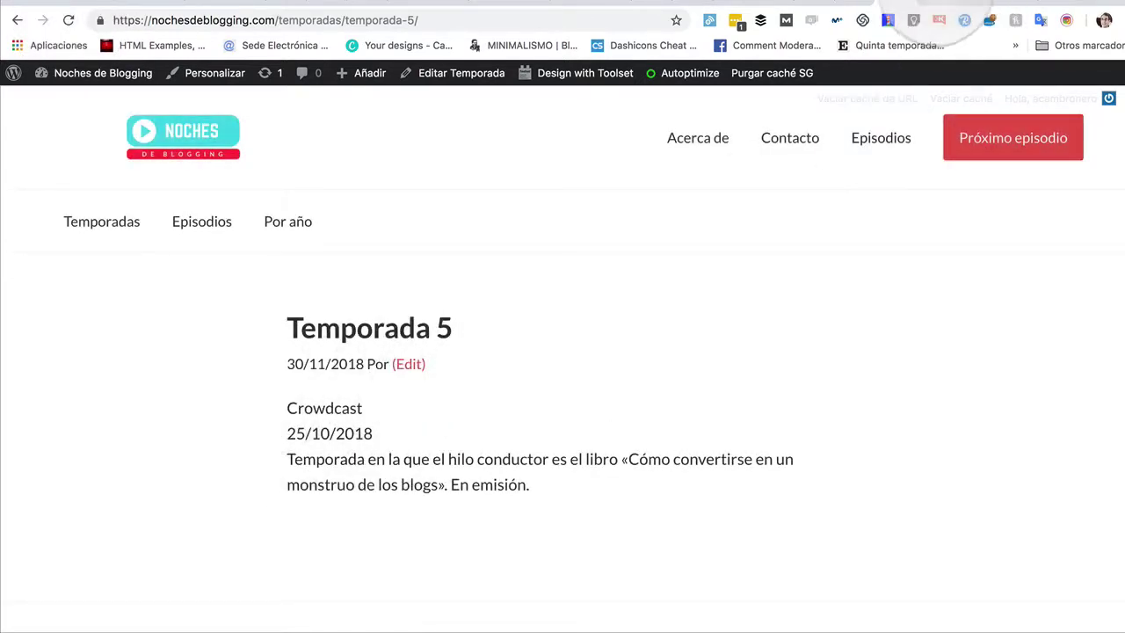
pyautogui.click(857, 4)
# - Return to the Toolset dashboard and examine the template and archive status of each custom post type
pyautogui.scroll(5, 563, 255)
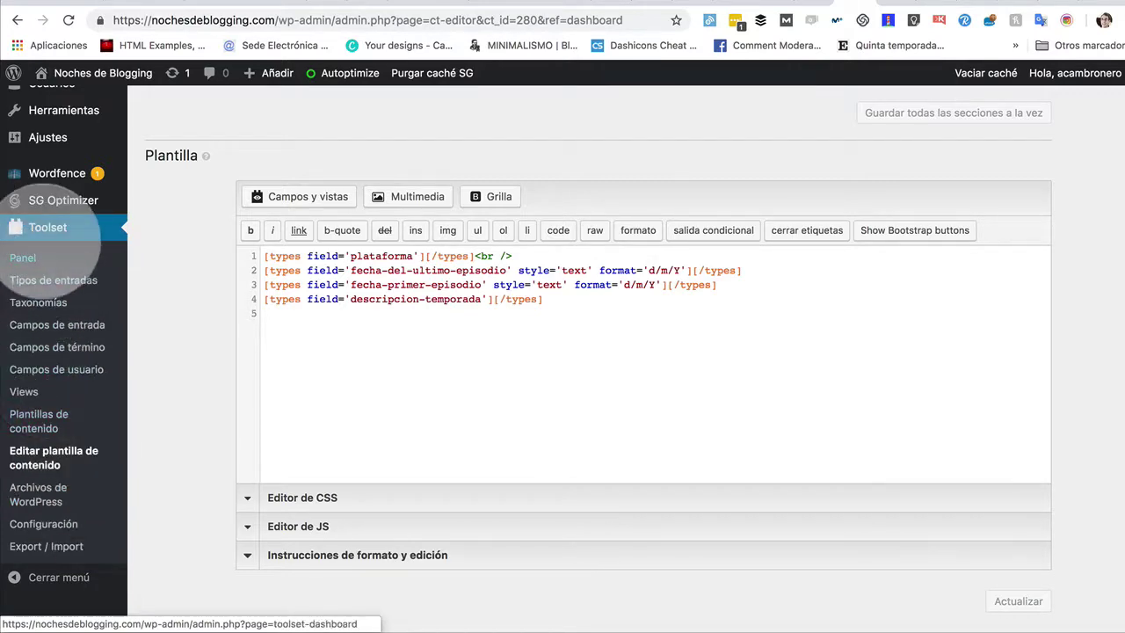
pyautogui.click(62, 226)
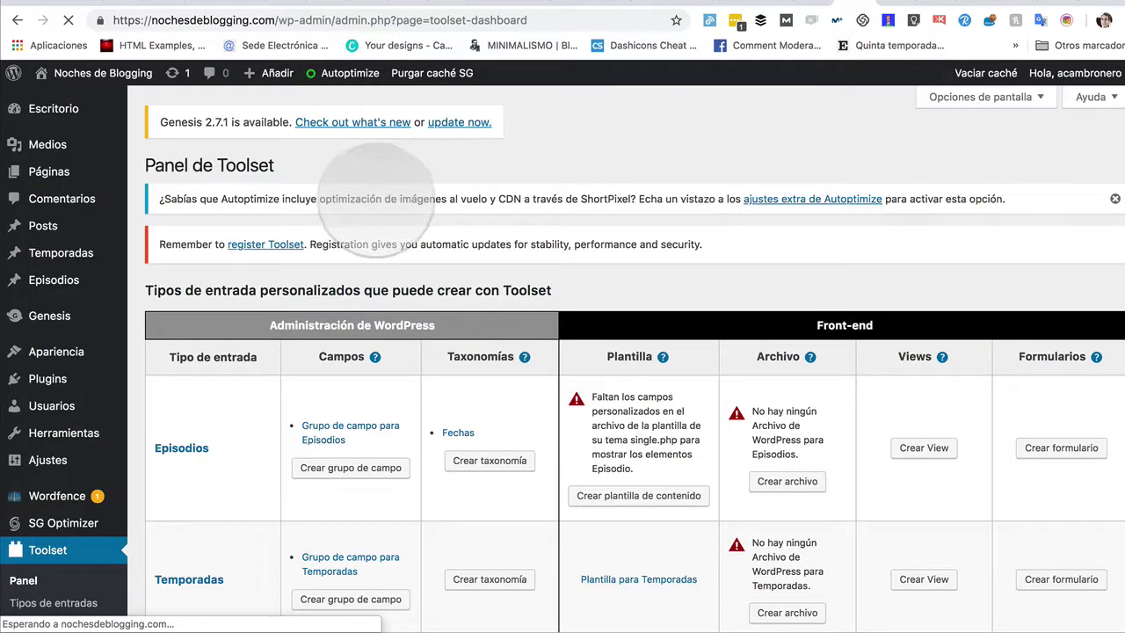
pyautogui.scroll(-1, 571, 396)
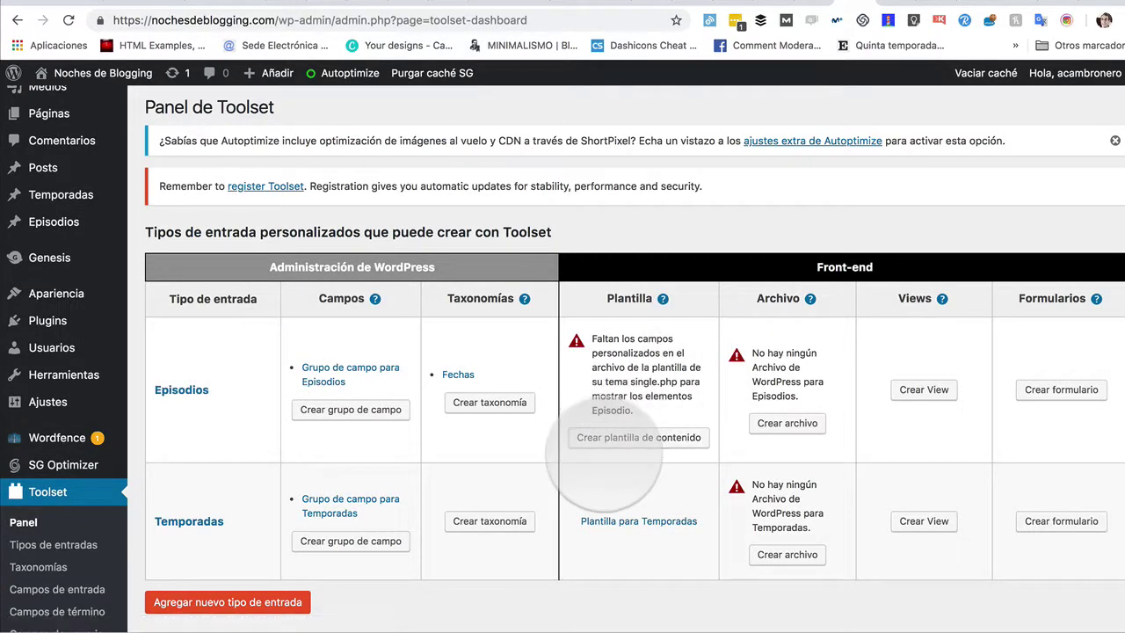
pyautogui.scroll(-1, 616, 488)
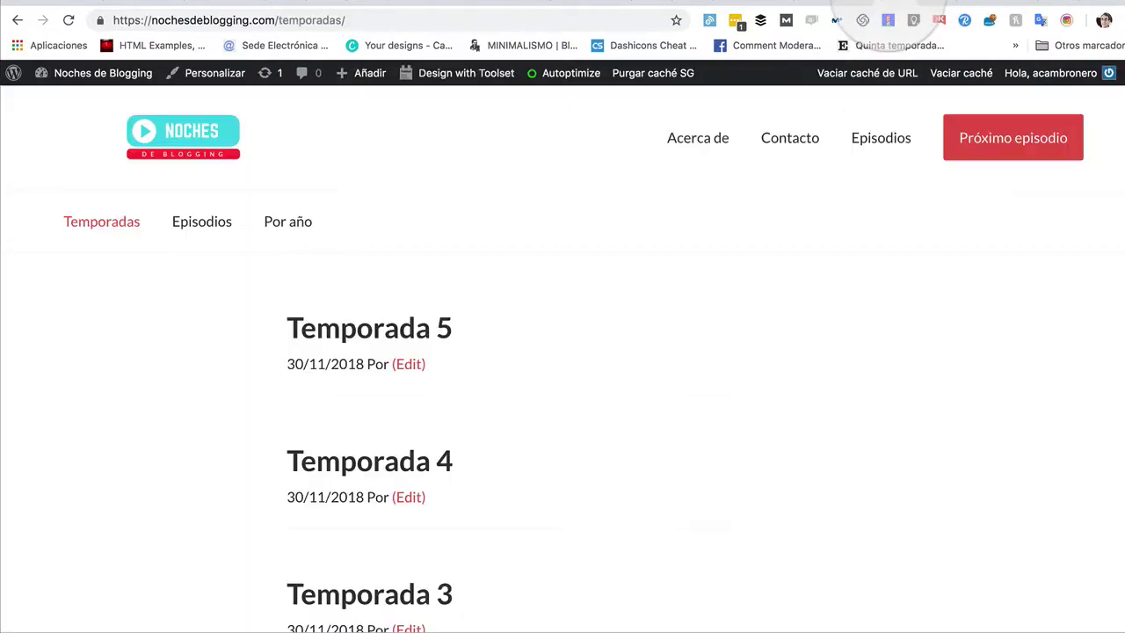
# - Reload the Temporadas archive on the site and examine what each season entry displays, from Temporada 5 to Temporada 1
pyautogui.click(870, 9)
pyautogui.click(297, 303)
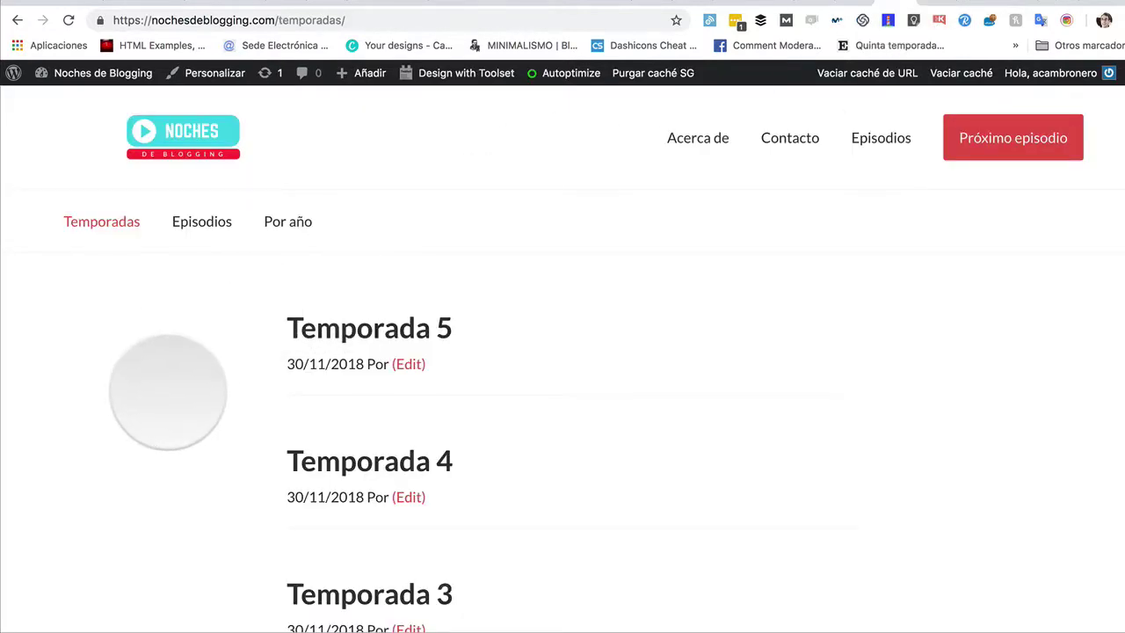
pyautogui.scroll(-1, 168, 395)
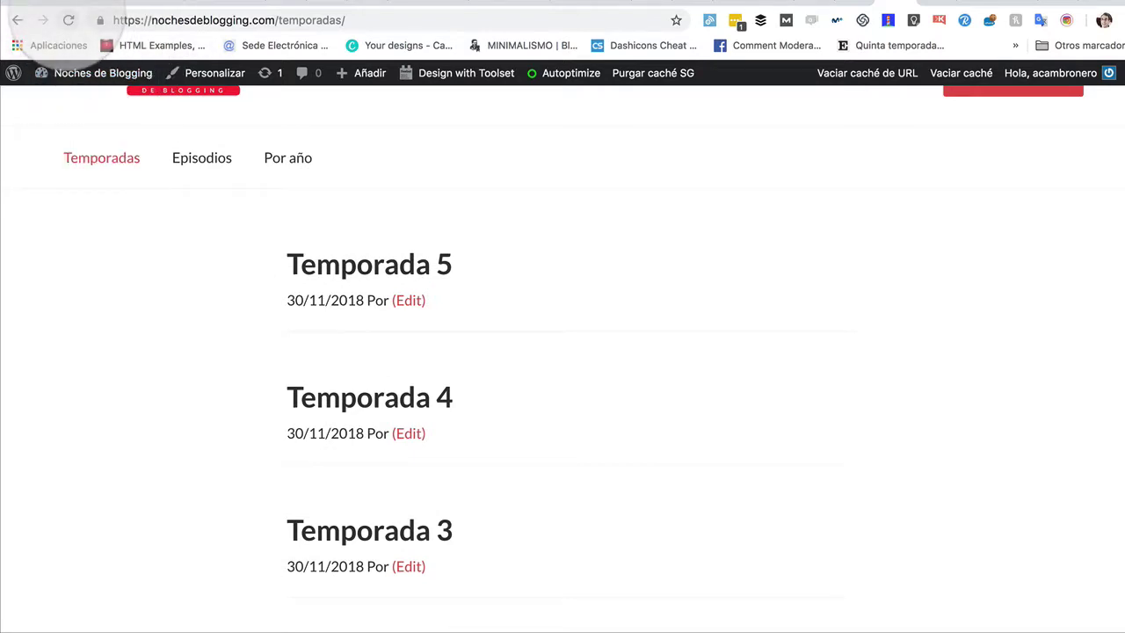
pyautogui.click(69, 19)
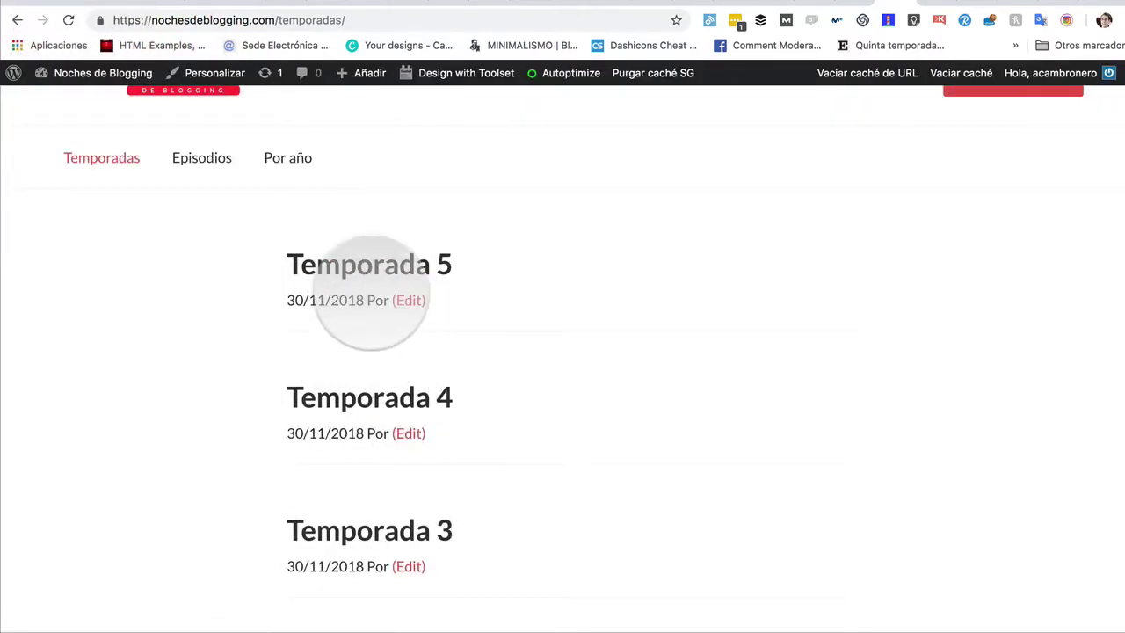
pyautogui.scroll(-1, 347, 339)
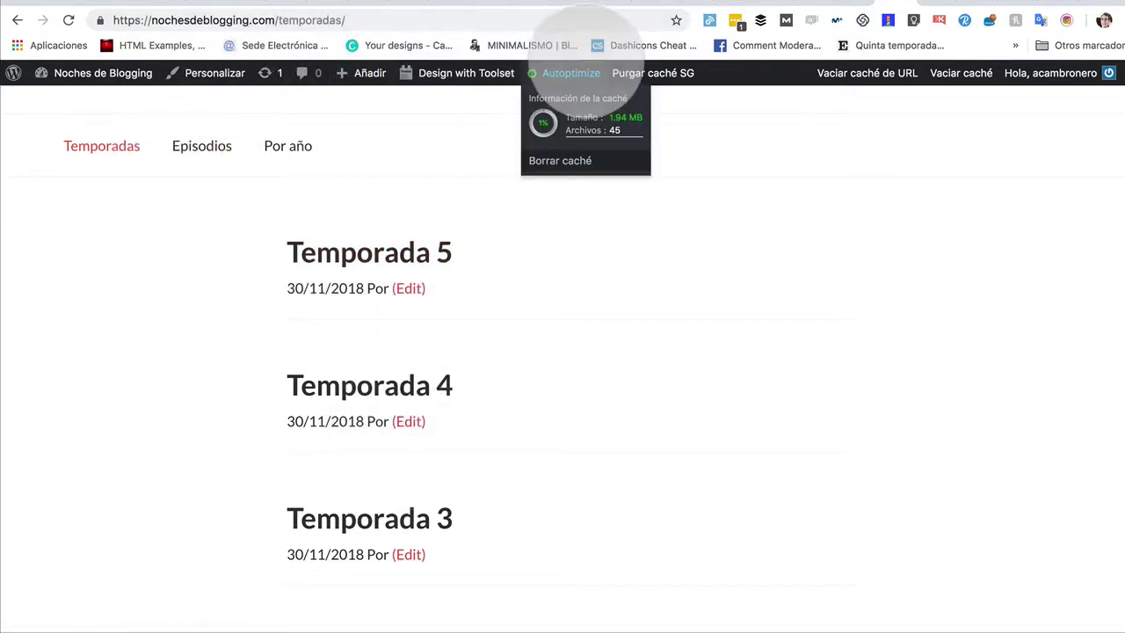
pyautogui.click(847, 18)
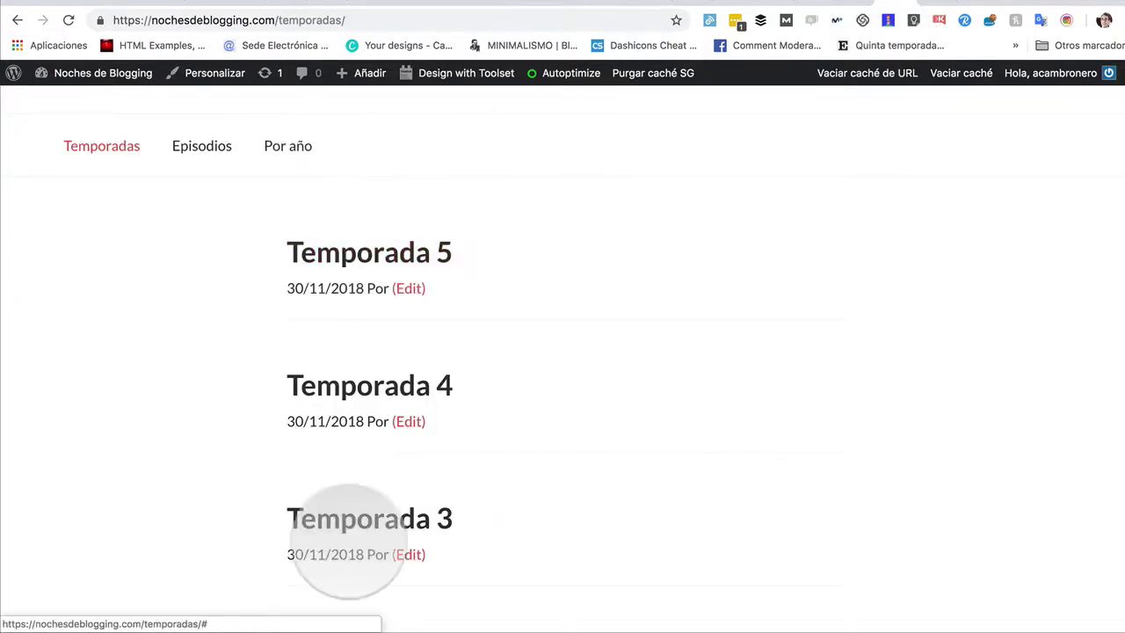
pyautogui.scroll(-5, 231, 284)
pyautogui.scroll(6, 231, 284)
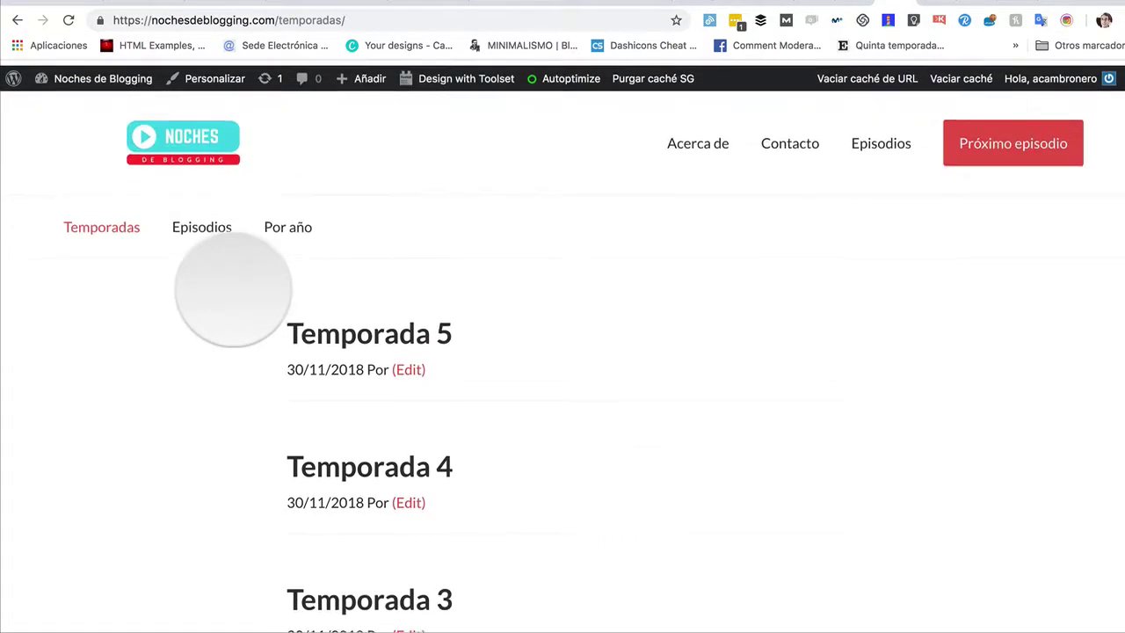
pyautogui.scroll(-2, 232, 282)
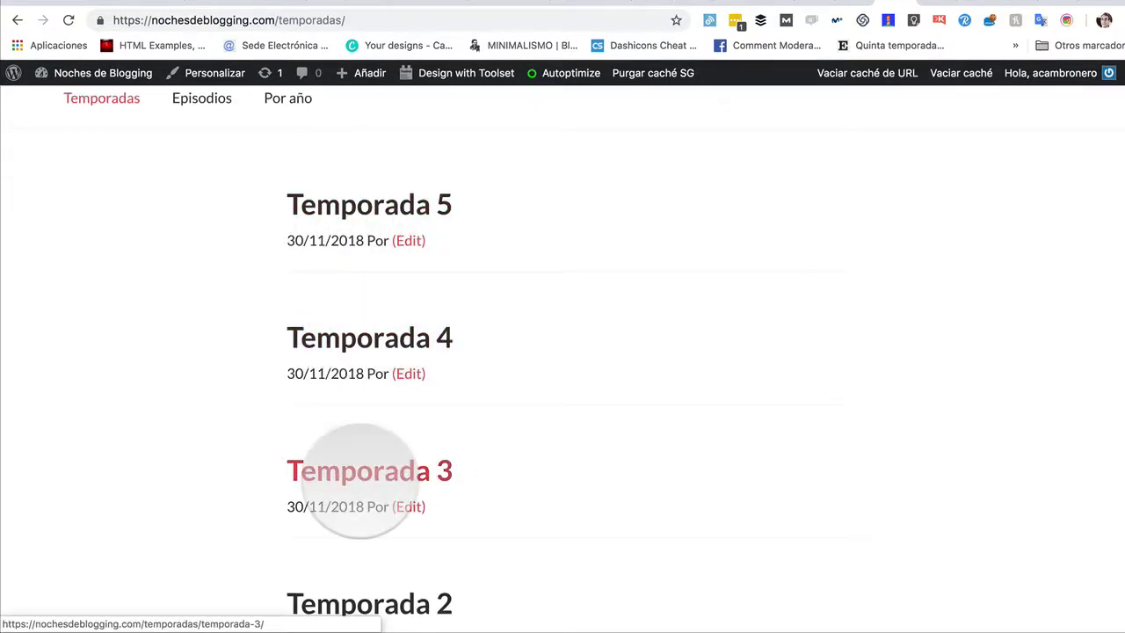
pyautogui.scroll(-1, 356, 545)
pyautogui.scroll(-3, 353, 492)
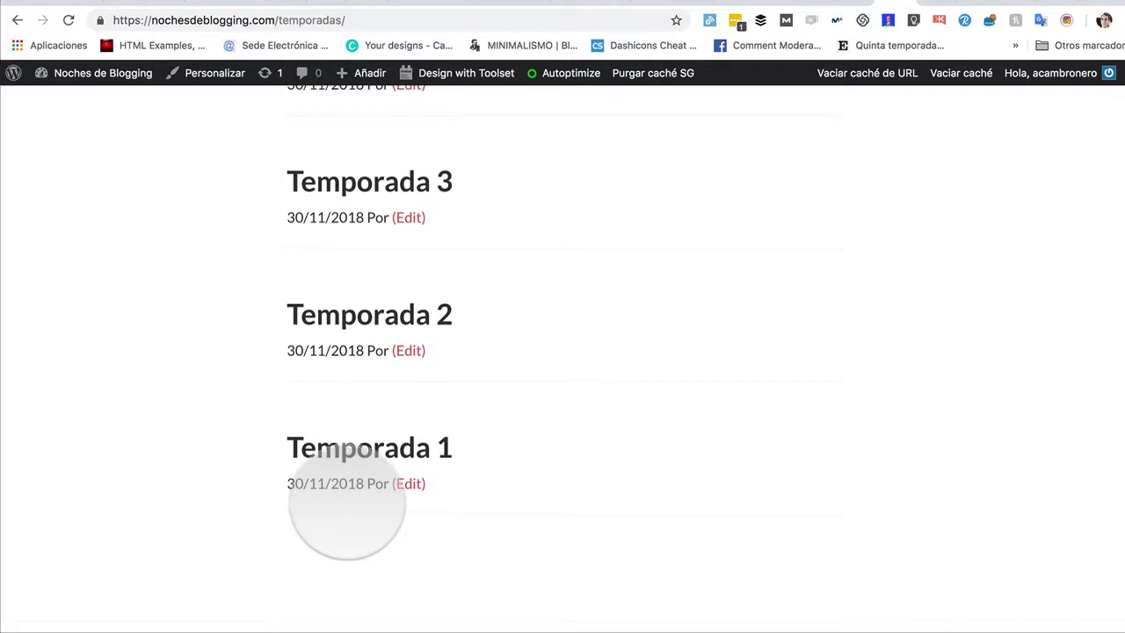
pyautogui.scroll(5, 352, 515)
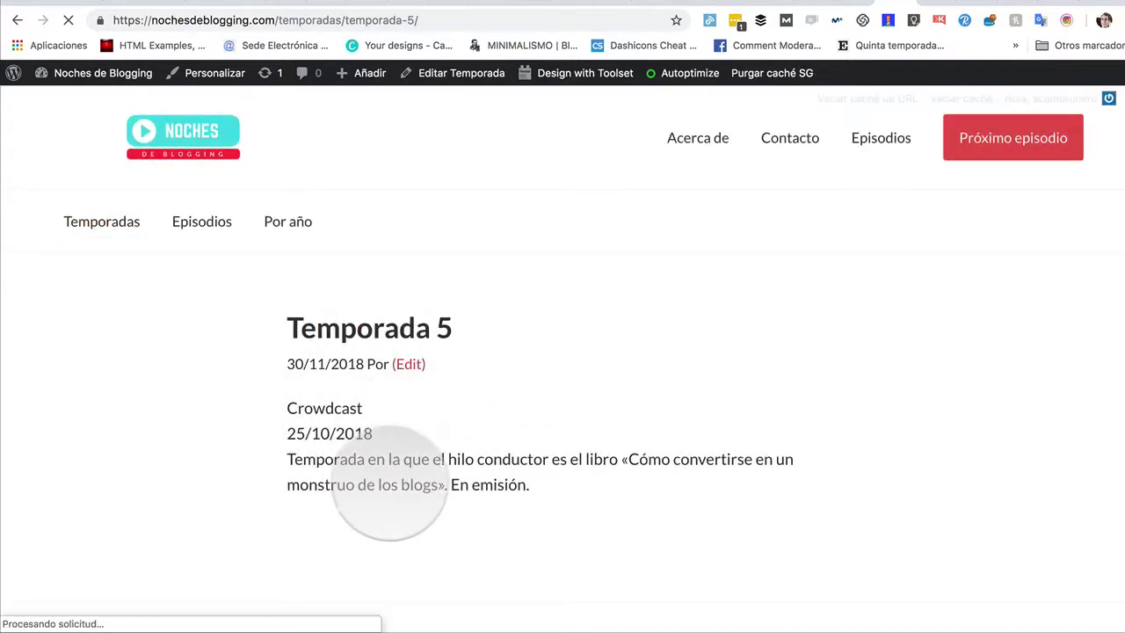
# - Compare the Temporadas archive listing with the single Temporada 5 page
pyautogui.click(17, 20)
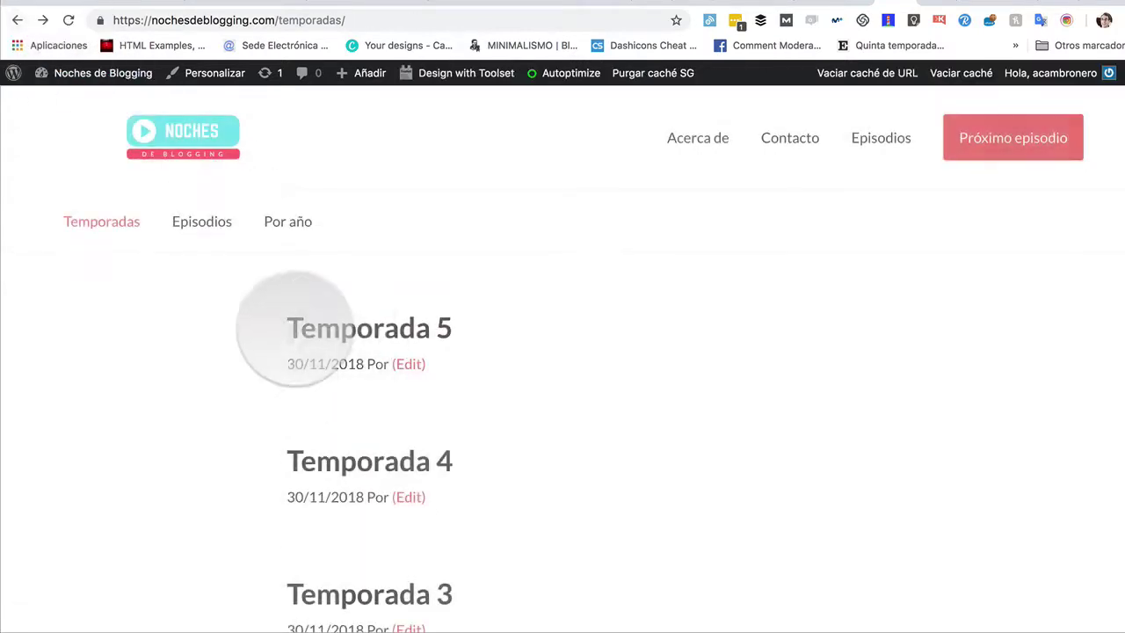
pyautogui.click(360, 335)
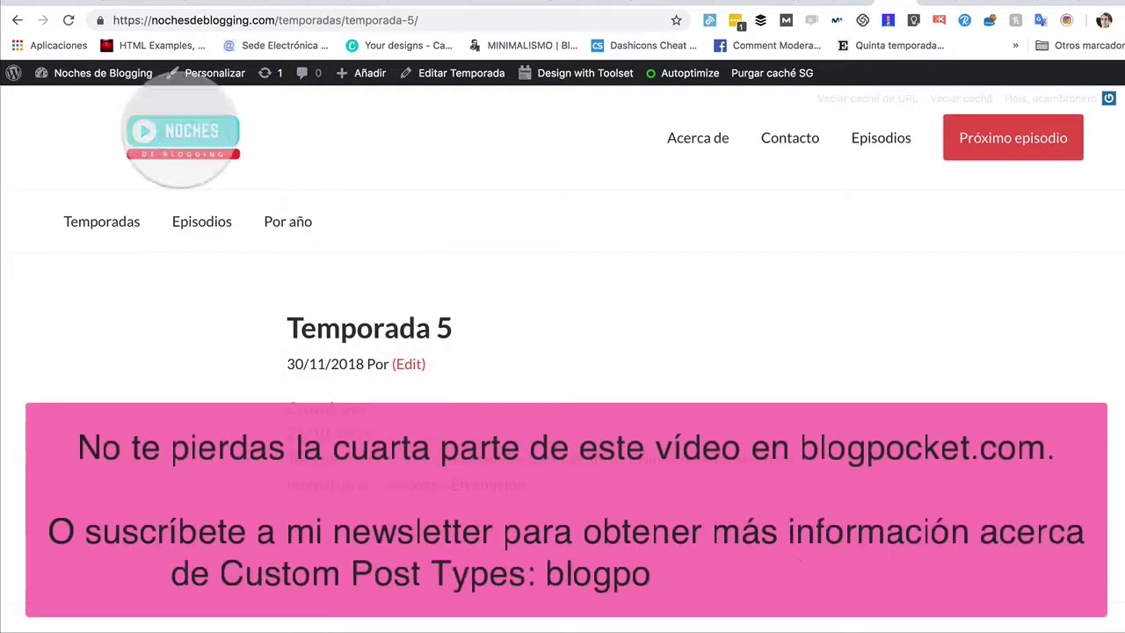
pyautogui.click(17, 19)
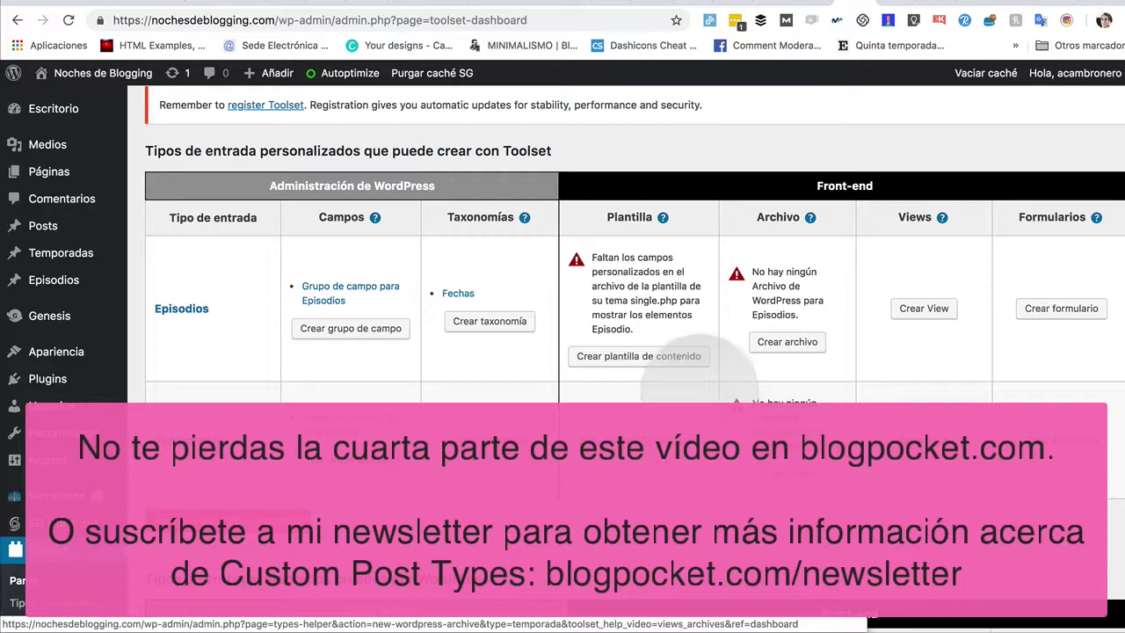
# - Look over the Toolset dashboard's options for creating the Episodios content template and the remaining archives
pyautogui.click(640, 356)
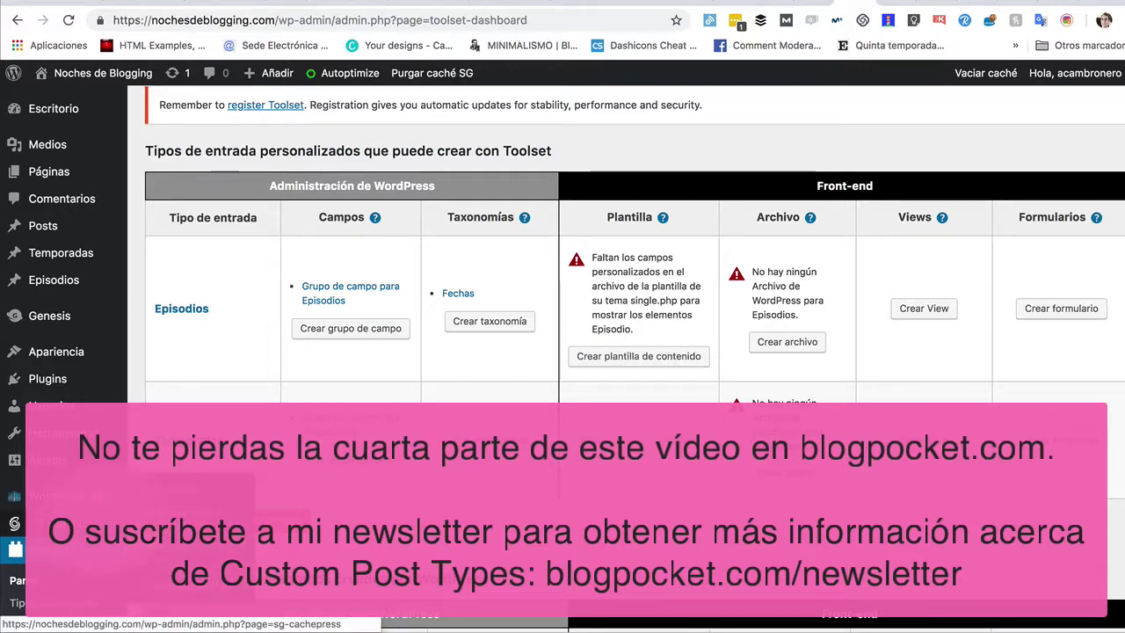
pyautogui.scroll(-1, 53, 510)
pyautogui.scroll(-5, 62, 497)
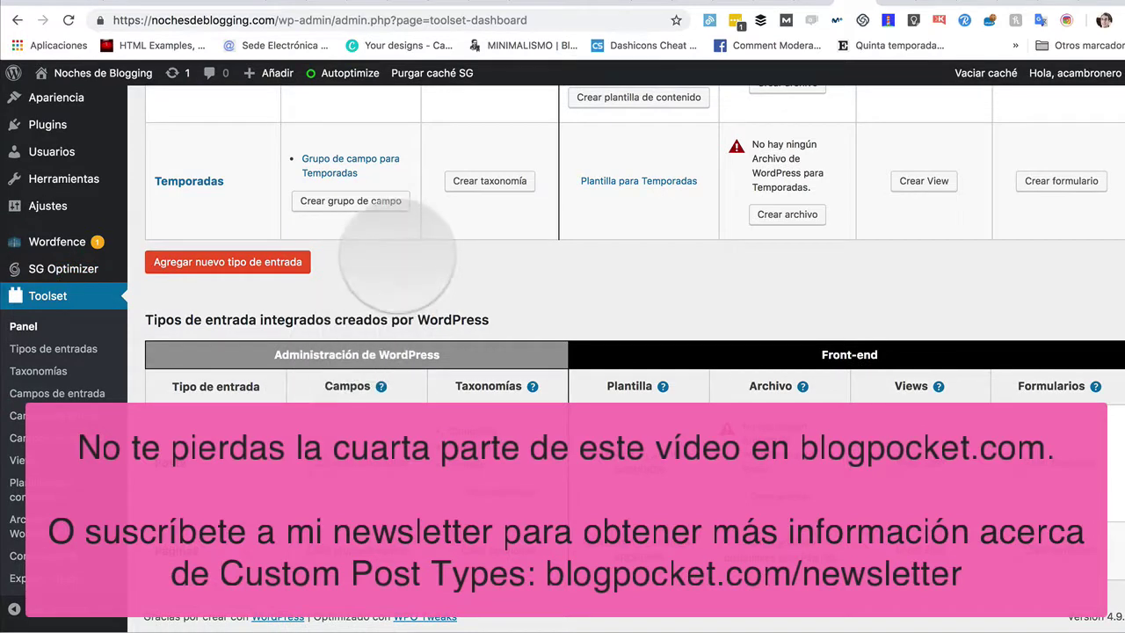